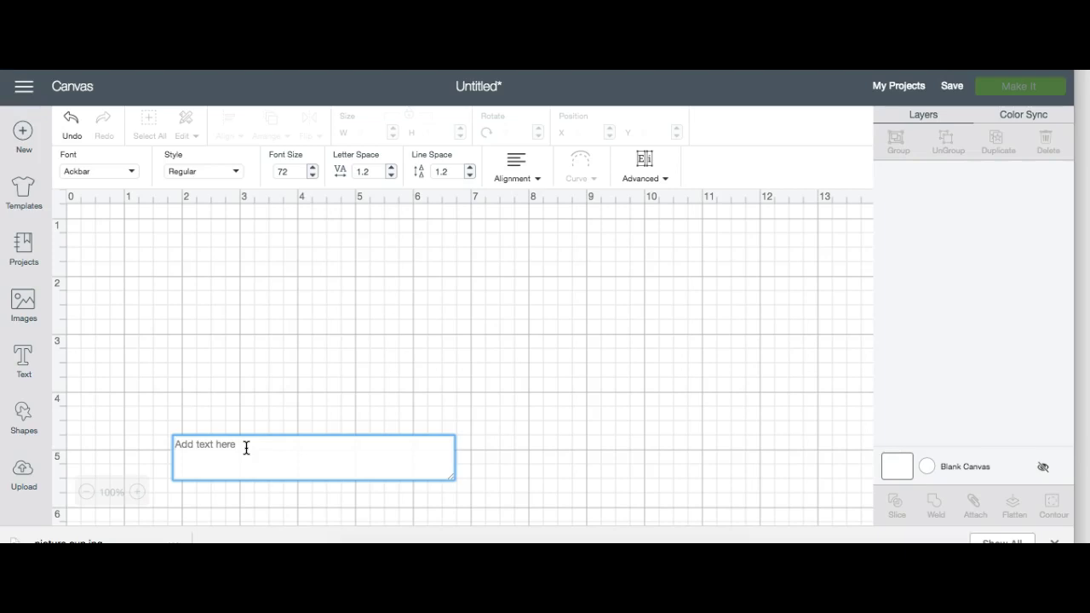
Finish typing KNOCK in Ackbar and drag it to the top of the canvas
text(CK)
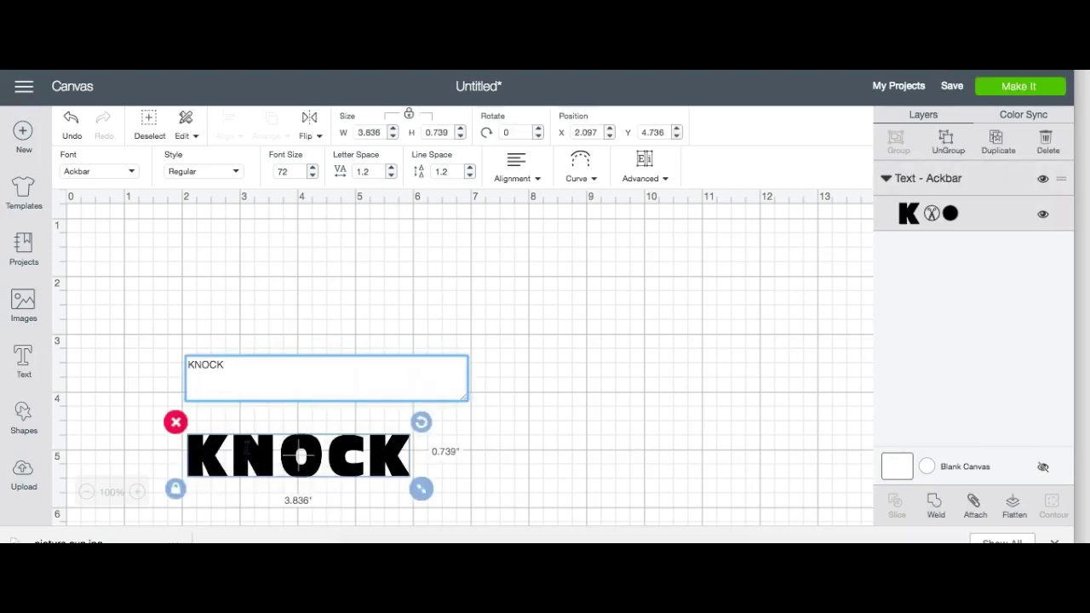
drag(363, 476, 703, 435)
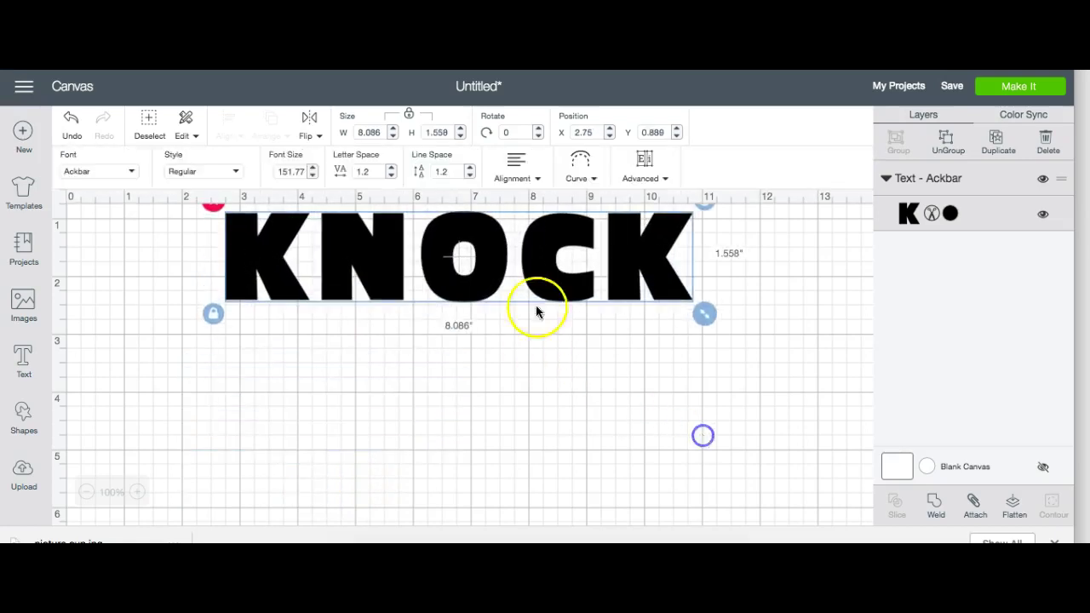
Lower KNOCK's letter spacing step by step down to -0.1
click(391, 178)
click(391, 180)
click(390, 181)
click(391, 180)
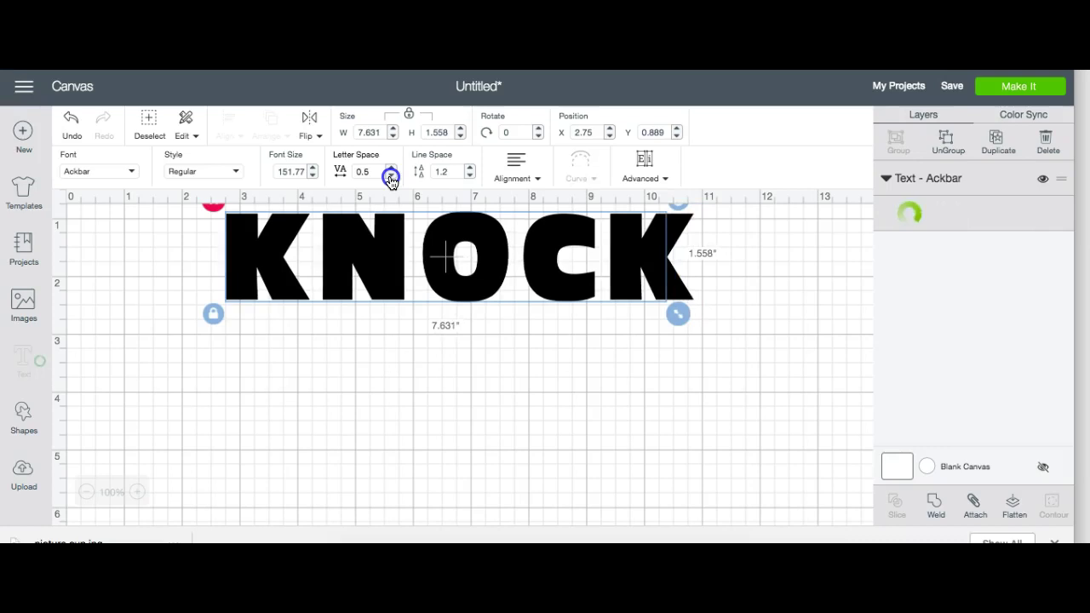
click(390, 181)
click(391, 180)
click(391, 181)
click(391, 181)
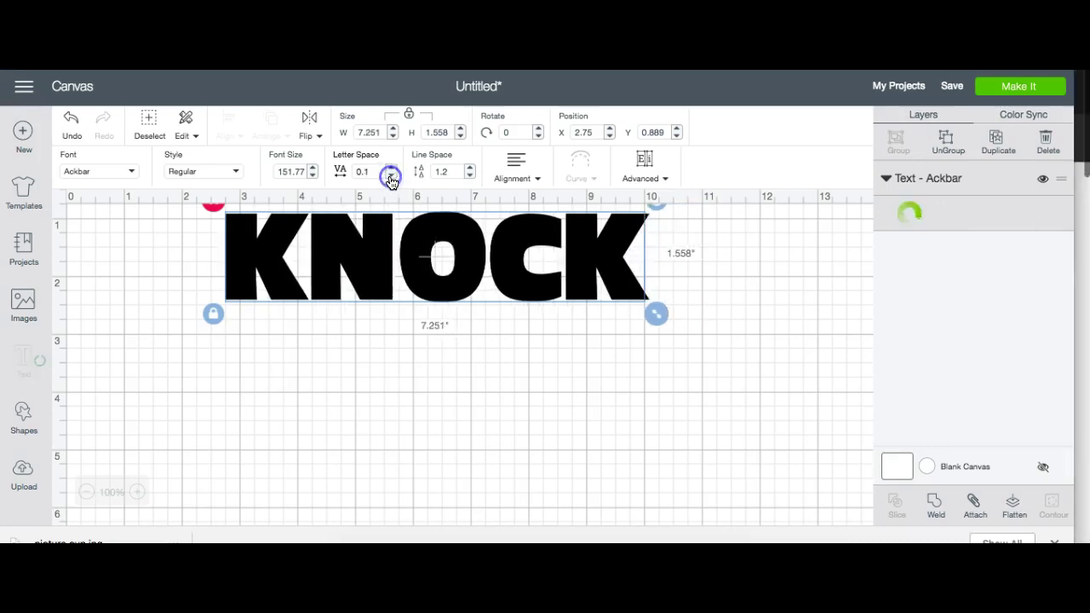
click(391, 181)
click(391, 181)
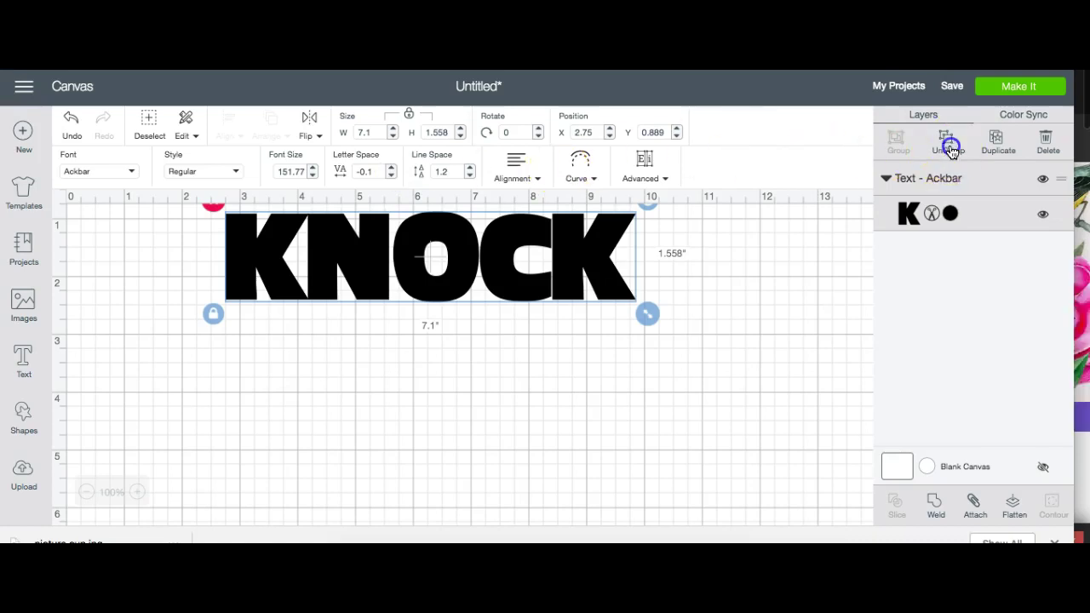
Ungroup KNOCK into separate letters and nudge the K and O left to overlap
click(951, 150)
click(271, 248)
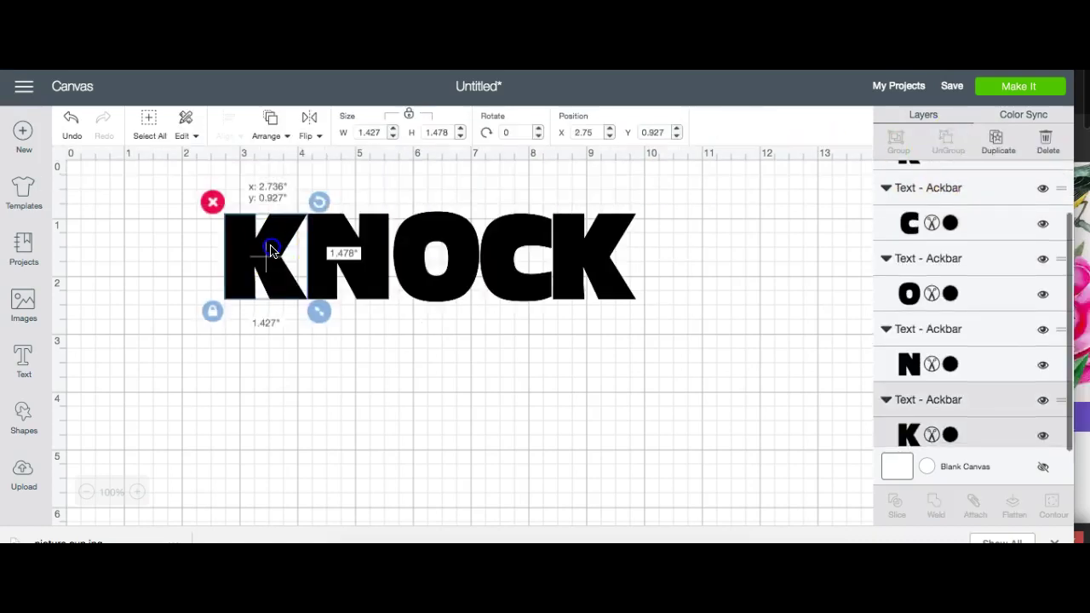
drag(271, 247, 269, 250)
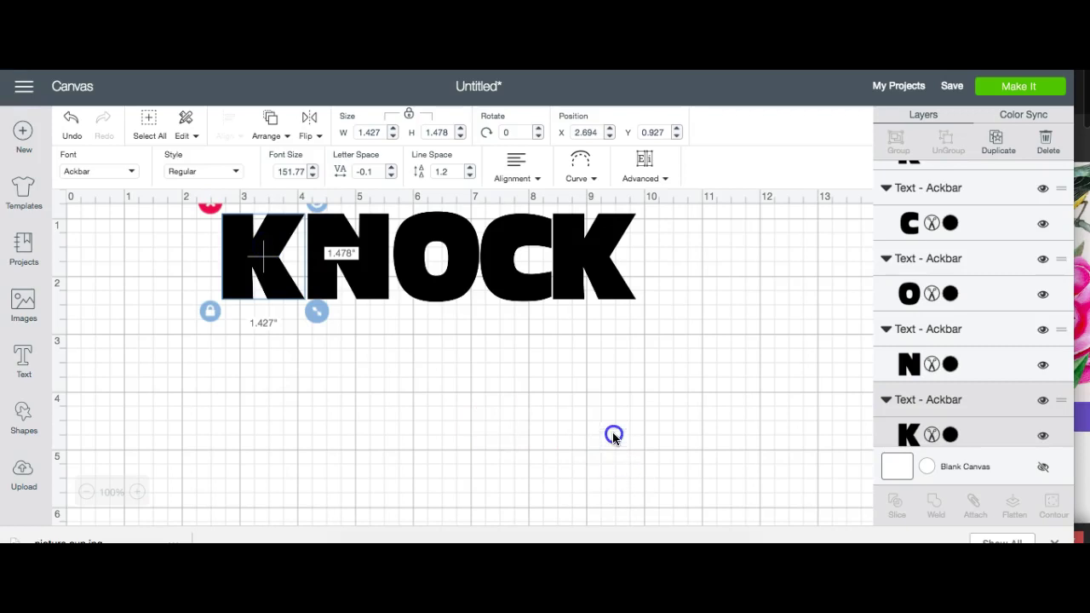
click(613, 435)
drag(667, 356, 538, 443)
click(452, 284)
drag(452, 284, 448, 284)
drag(688, 380, 141, 239)
click(672, 378)
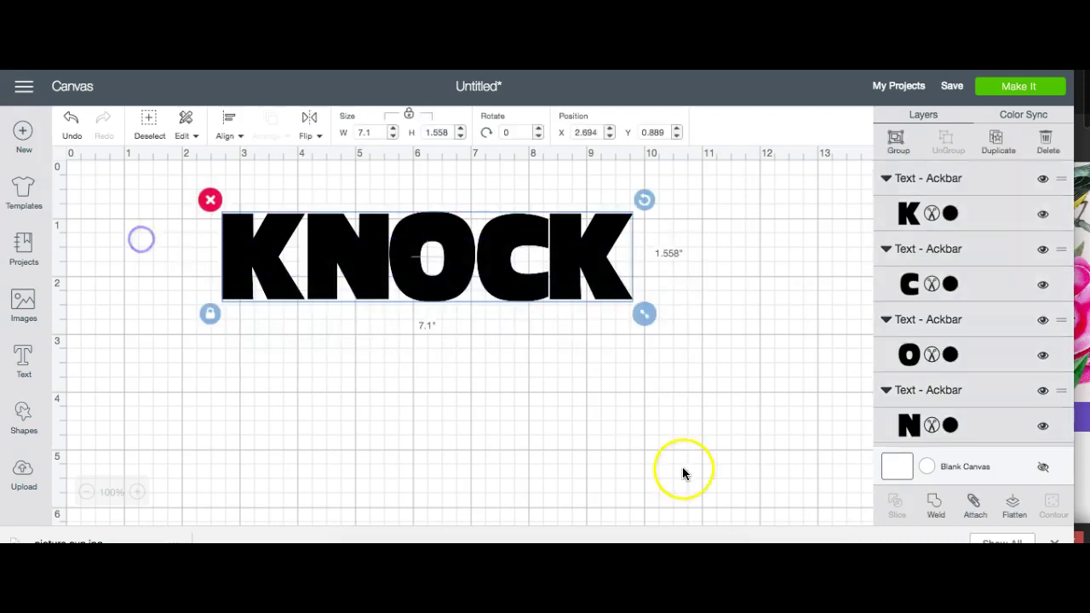
Weld the KNOCK letters, then add OUT under it, enlarged to about 7 inches wide
click(937, 508)
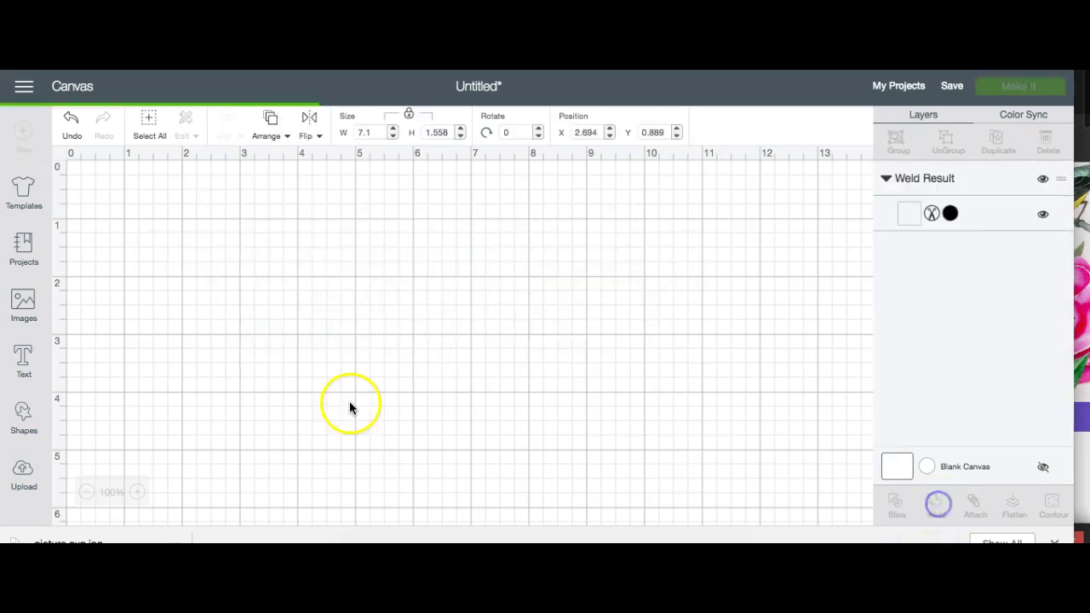
click(31, 368)
text(OUT)
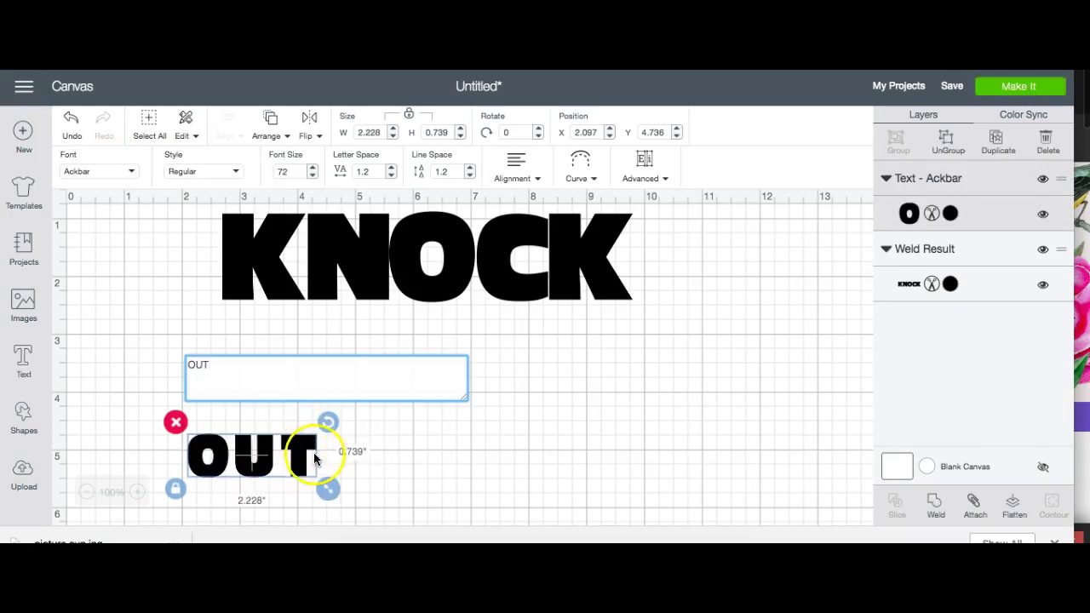
click(314, 460)
drag(287, 448, 323, 332)
drag(363, 366, 645, 497)
drag(588, 454, 554, 426)
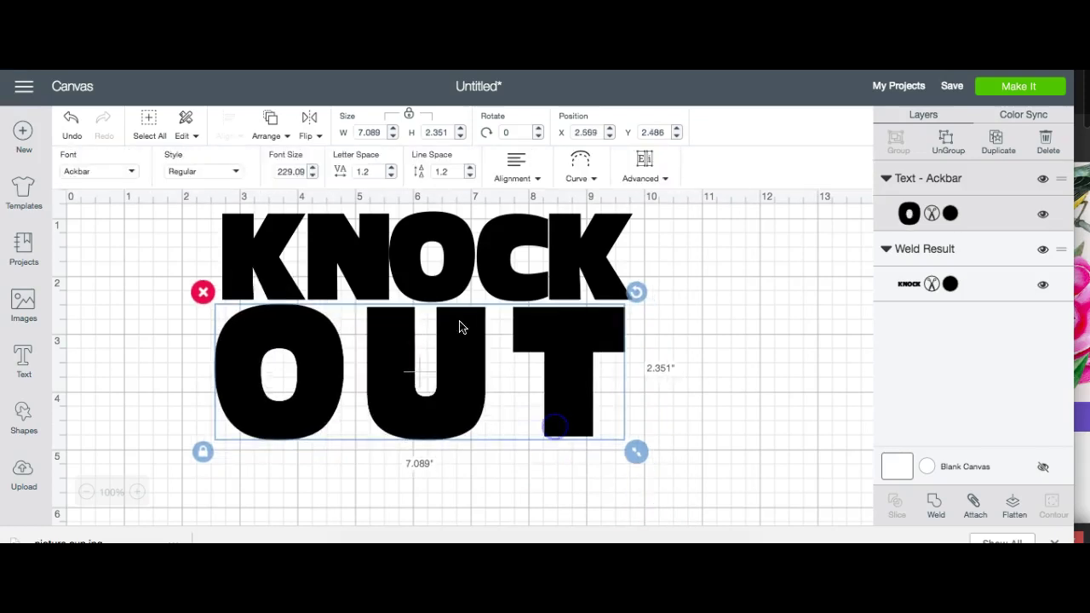
Set OUT's letter spacing to -0.1
click(391, 174)
click(391, 175)
click(390, 174)
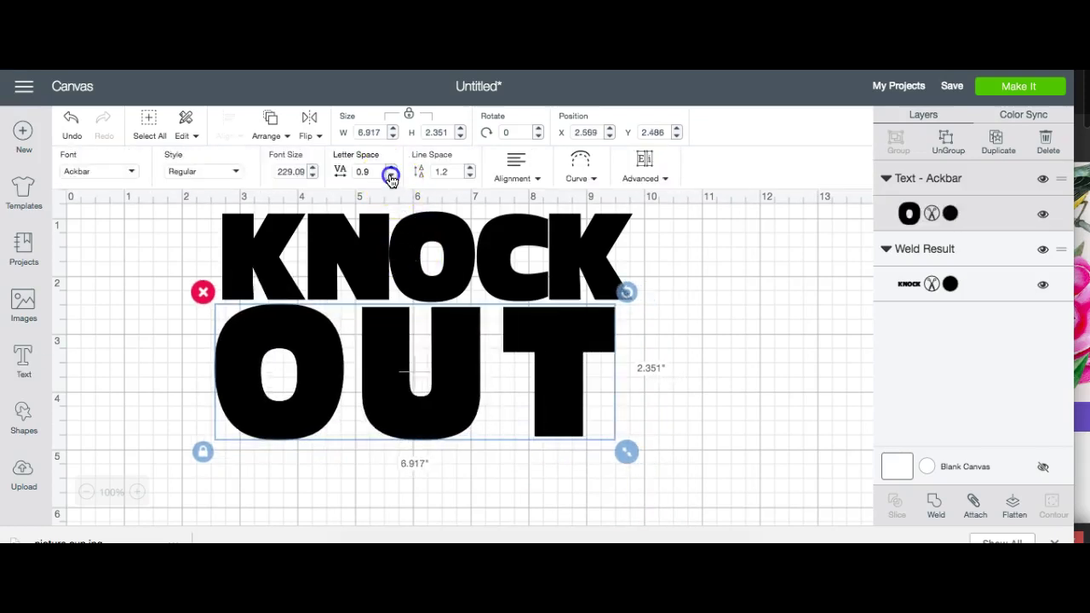
click(391, 174)
click(391, 175)
click(391, 174)
click(390, 175)
click(391, 175)
click(390, 174)
click(391, 175)
click(391, 174)
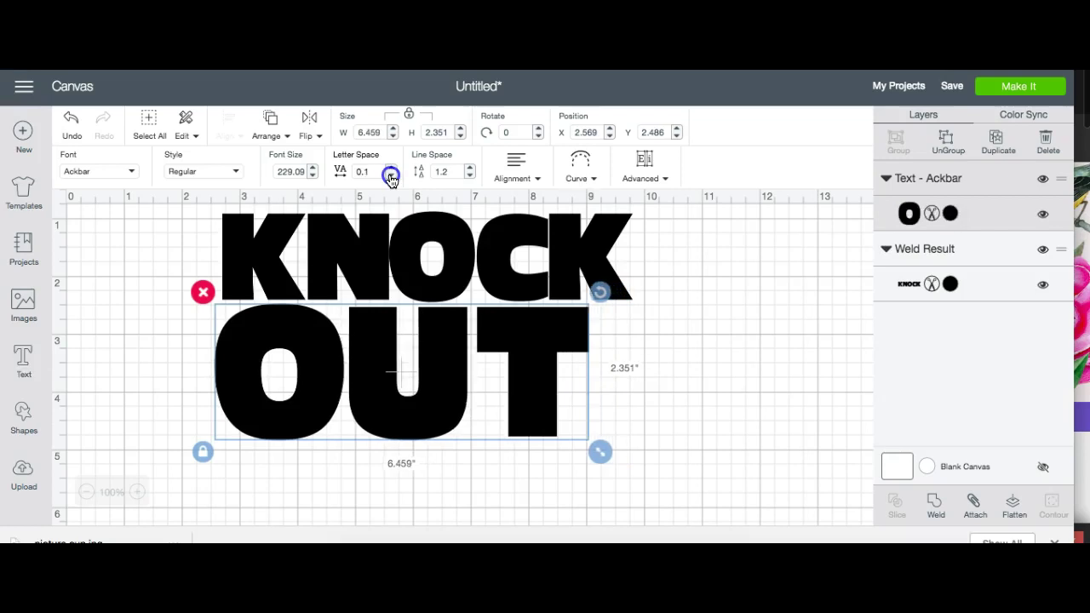
click(391, 175)
click(391, 175)
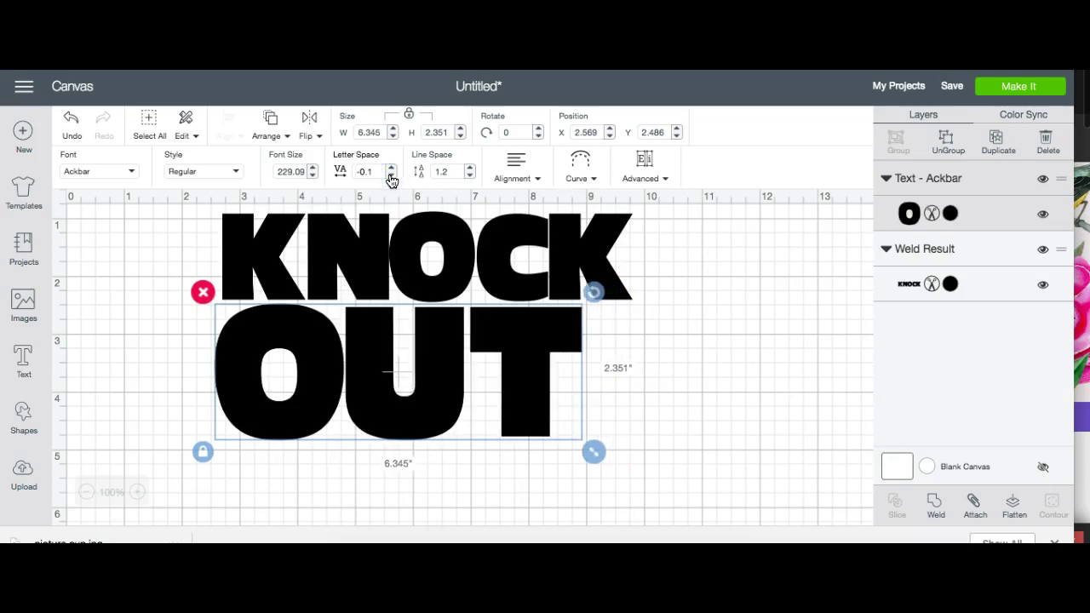
Widen OUT to match KNOCK and select both words together
drag(602, 464, 643, 476)
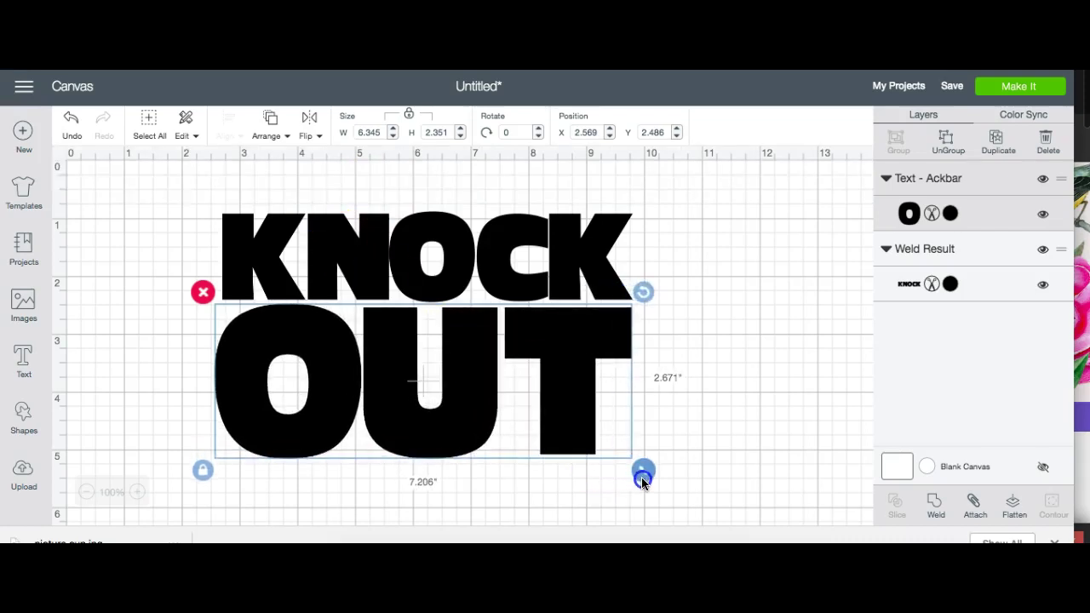
click(736, 430)
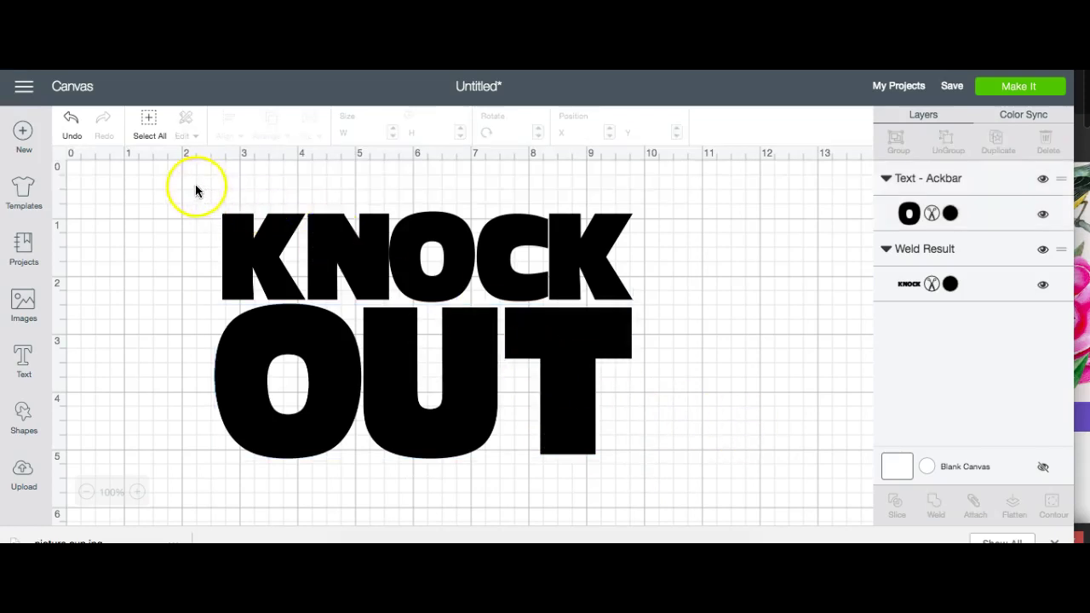
drag(196, 190, 706, 518)
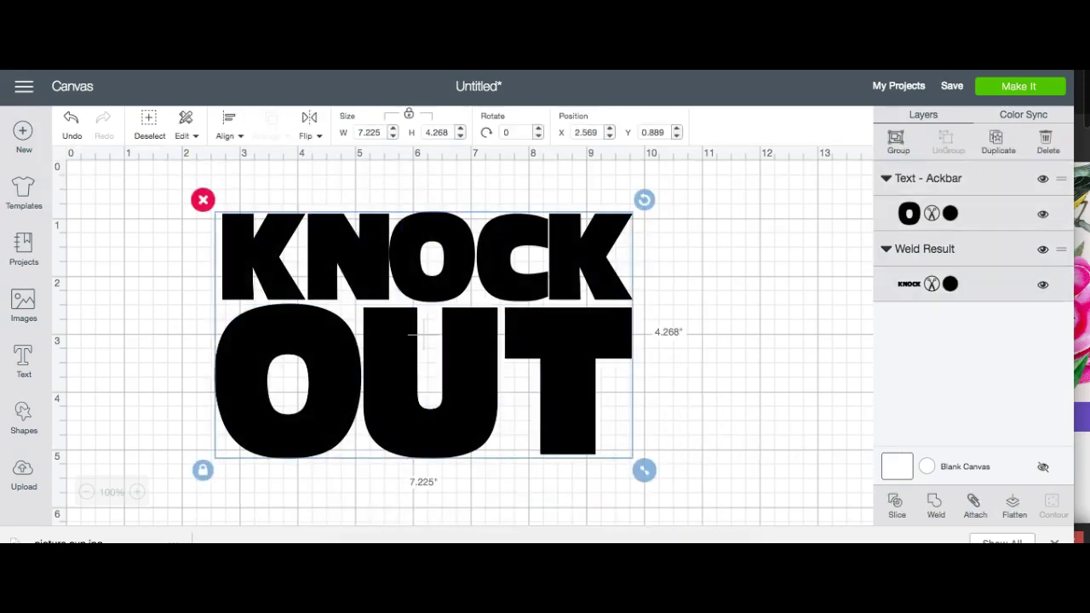
Weld KNOCK and OUT into one shape and insert the uploaded basketball image
click(931, 498)
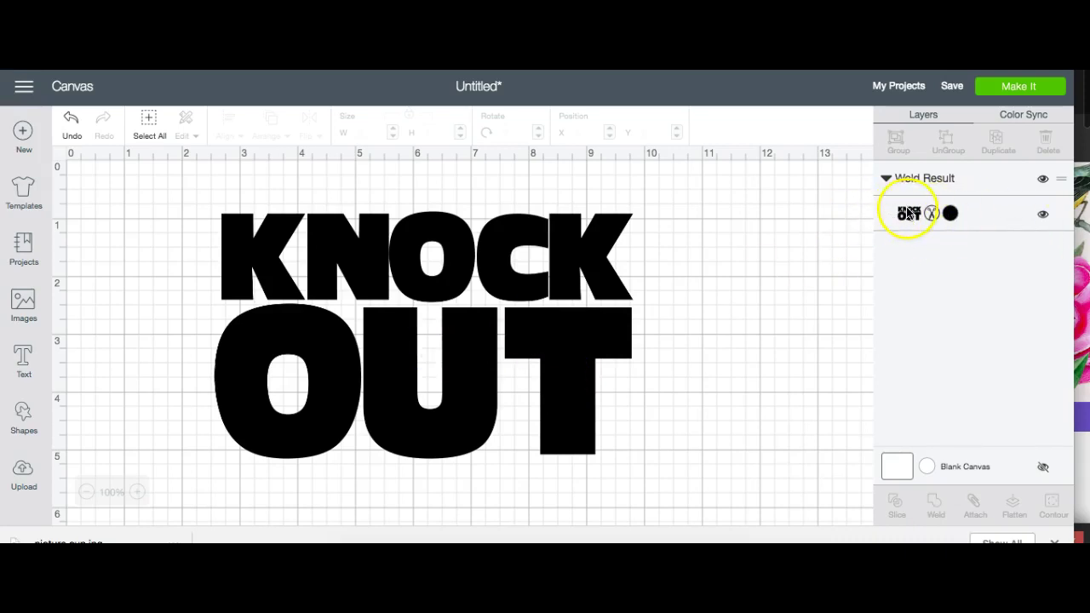
click(26, 478)
scroll(500, 396, down, 5)
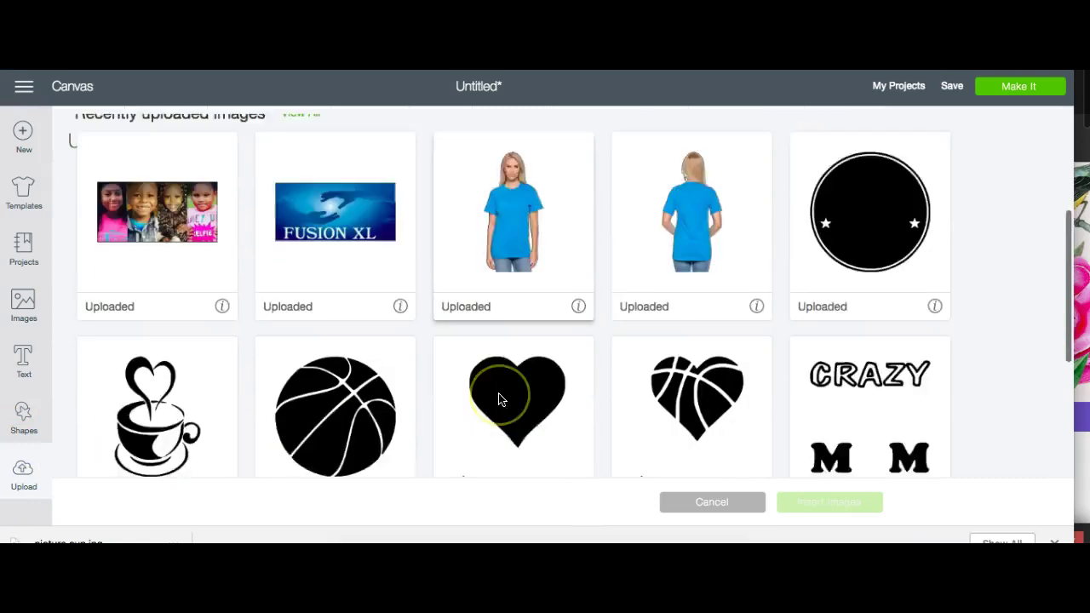
scroll(501, 399, down, 3)
click(368, 317)
click(807, 504)
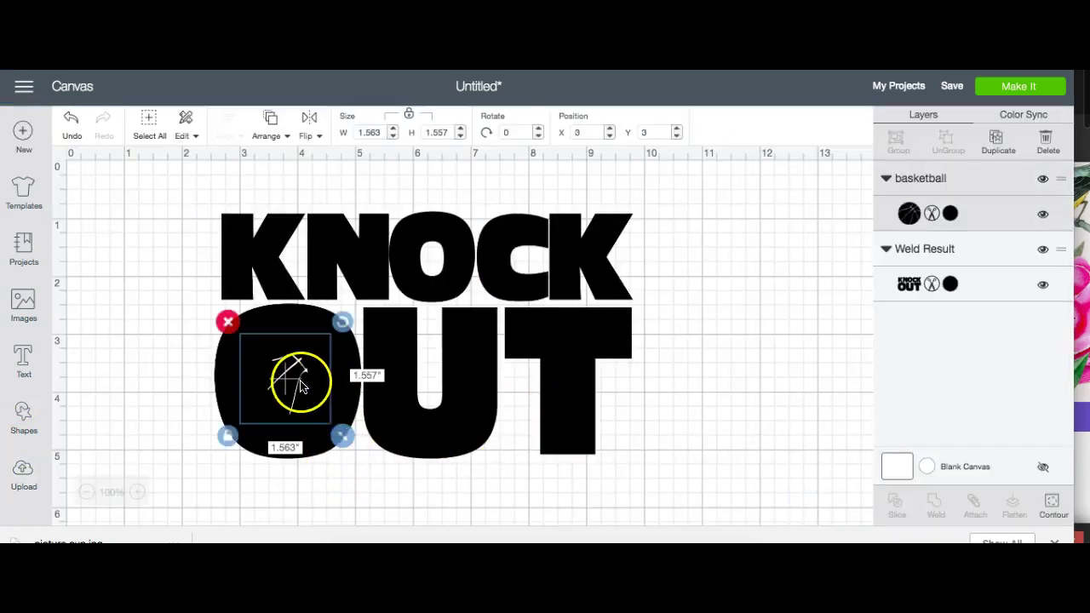
Make the basketball white, enlarge it to about 3.7 inches, and centre it over the lettering
drag(312, 376, 418, 306)
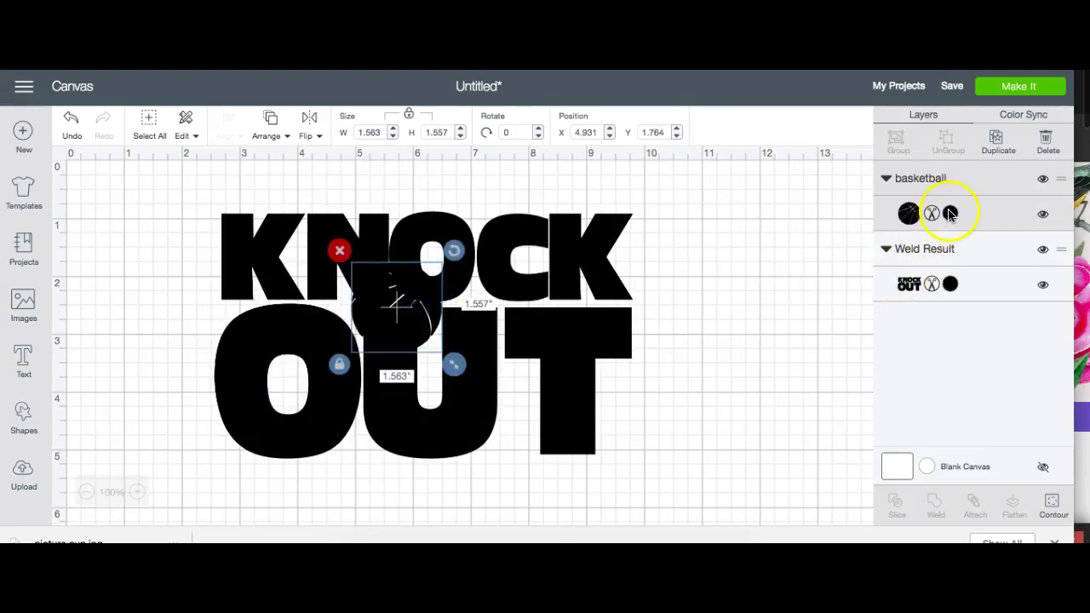
click(950, 213)
click(708, 311)
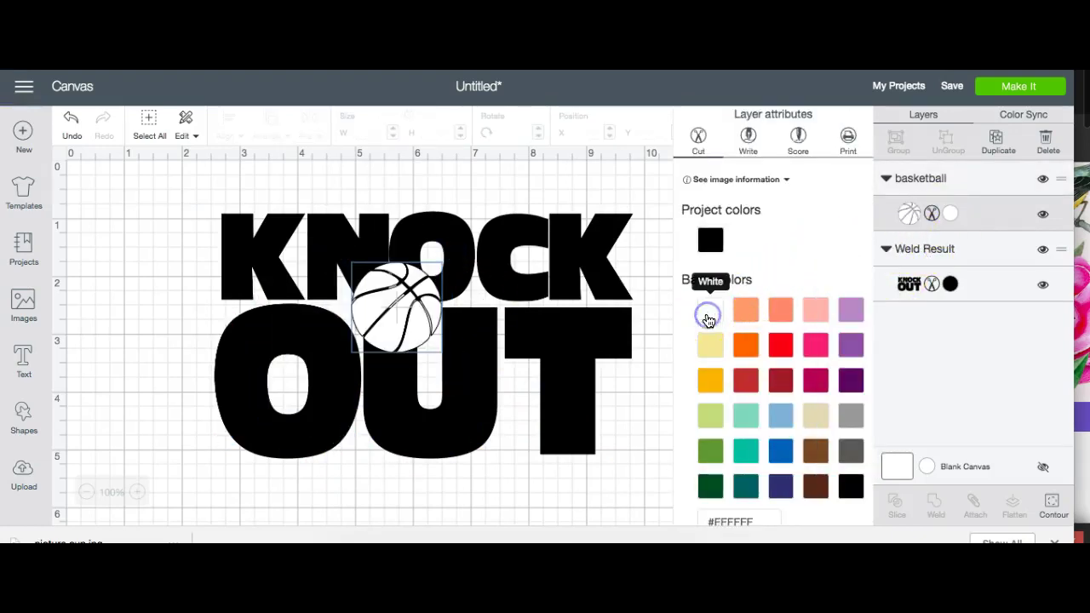
mouse_move(364, 310)
mouse_down()
mouse_move(375, 303)
mouse_move(361, 290)
mouse_up()
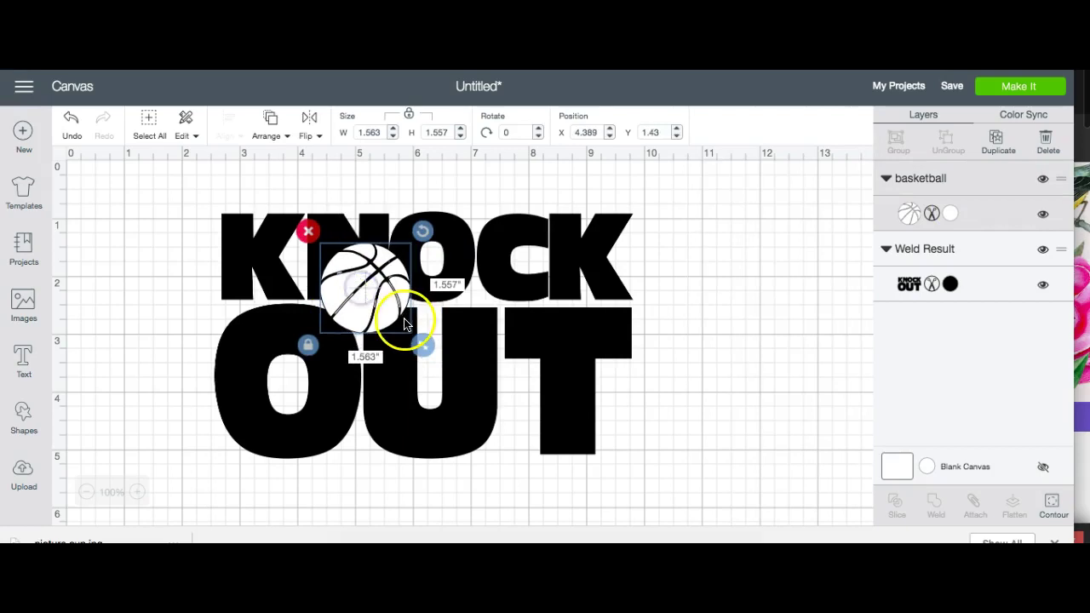
drag(424, 344, 545, 462)
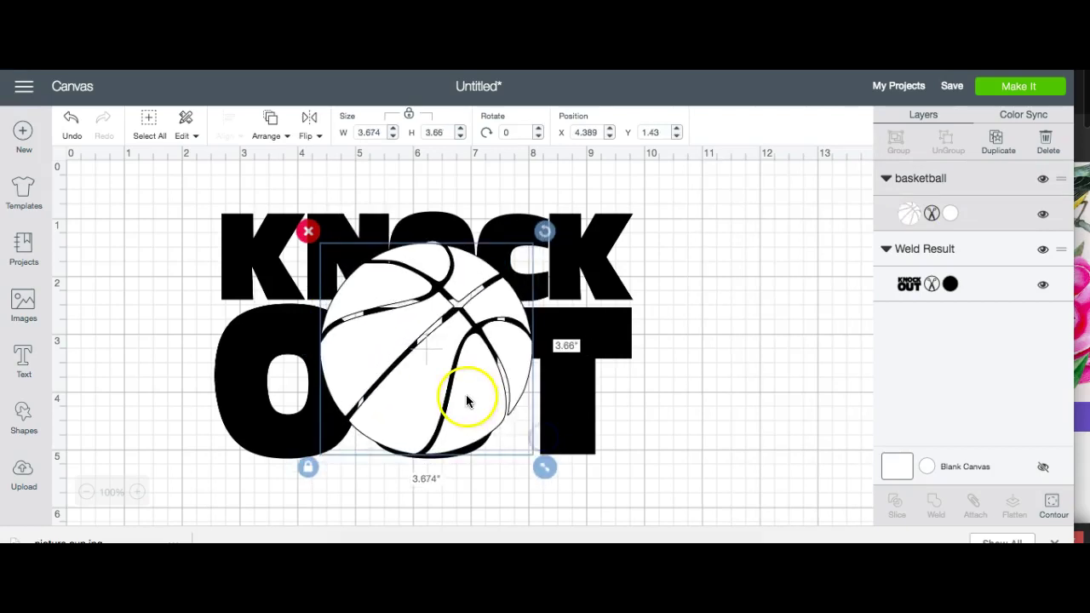
drag(467, 394, 459, 388)
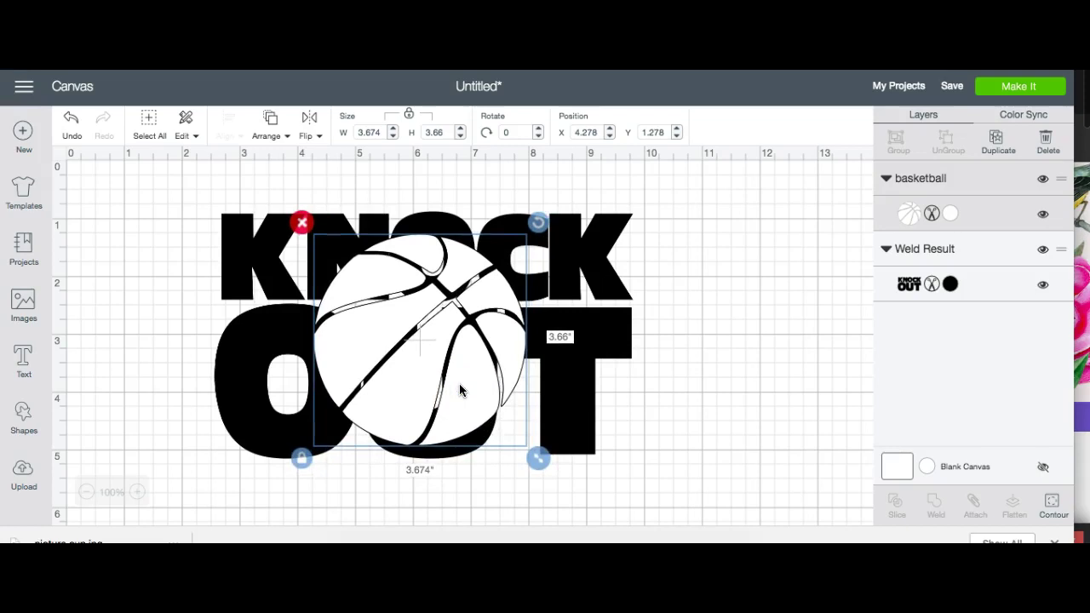
click(191, 224)
Duplicate the welded KNOCK OUT shape and hide the copy
drag(185, 204, 698, 510)
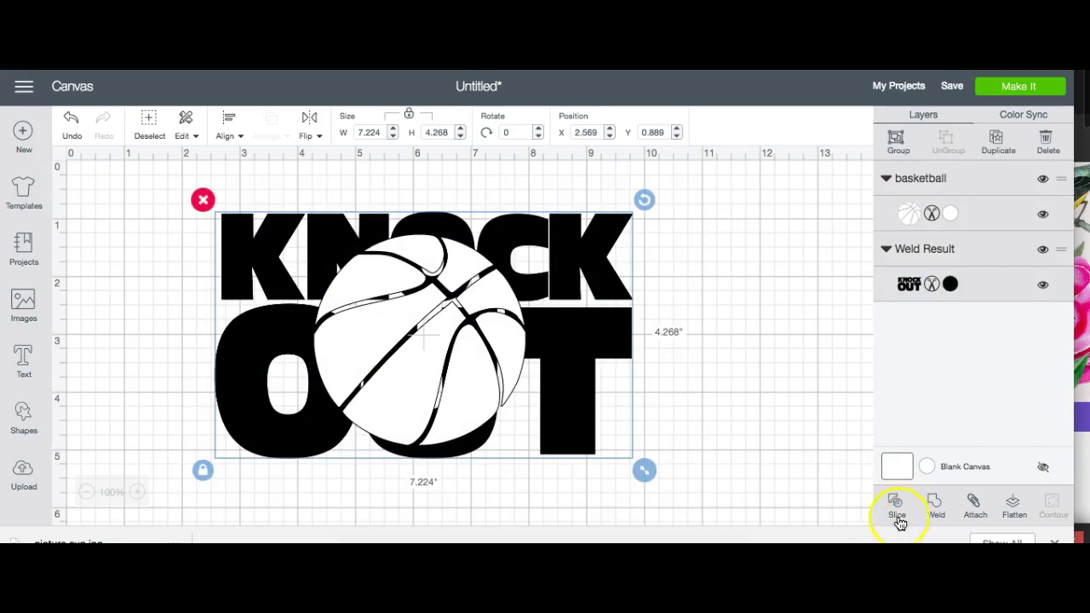
click(637, 339)
click(605, 304)
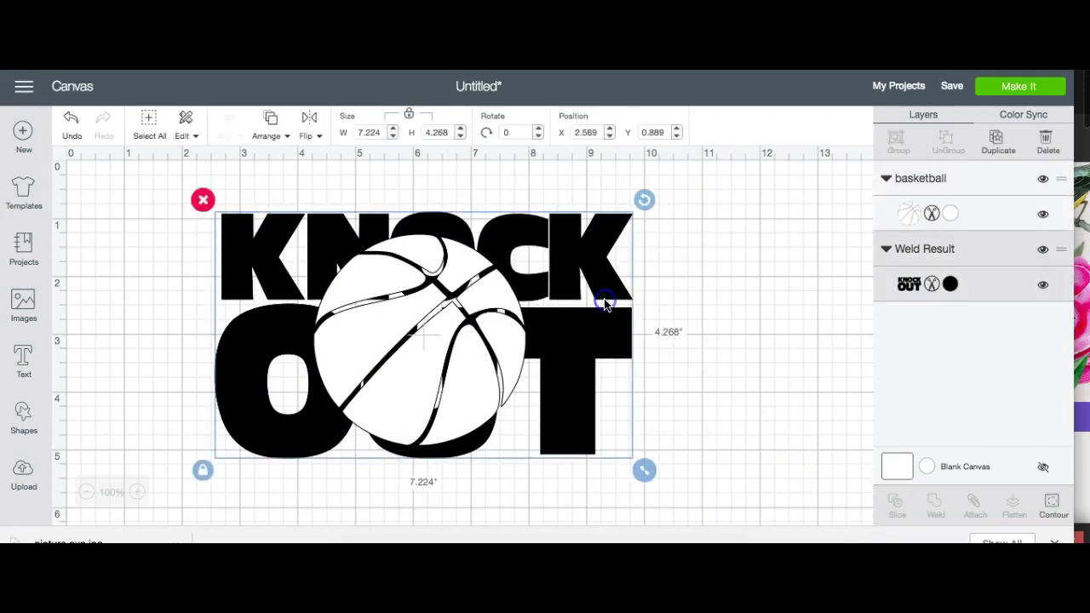
click(993, 145)
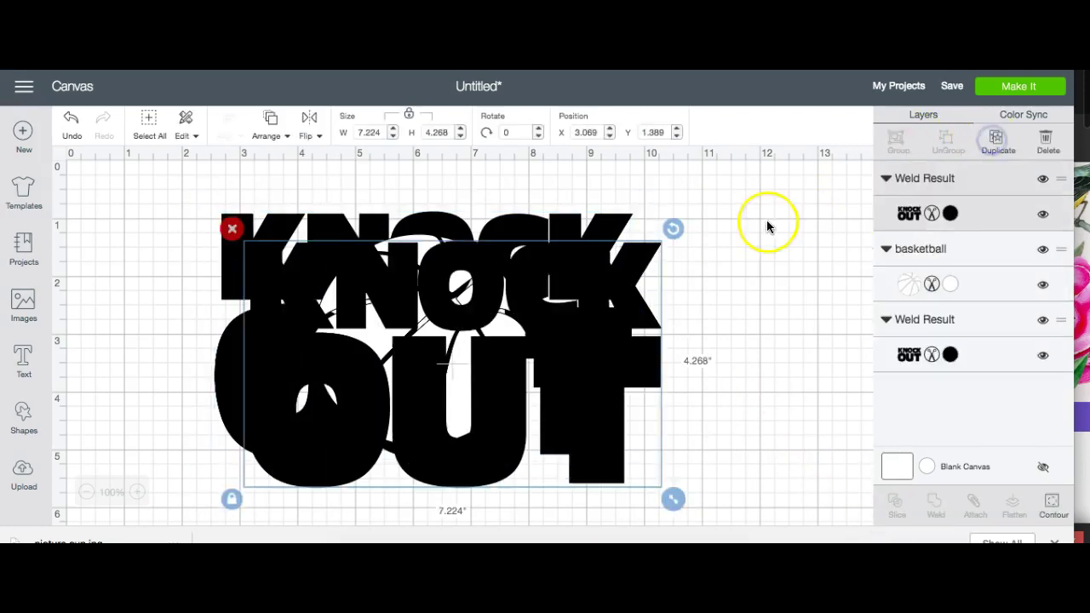
click(1044, 179)
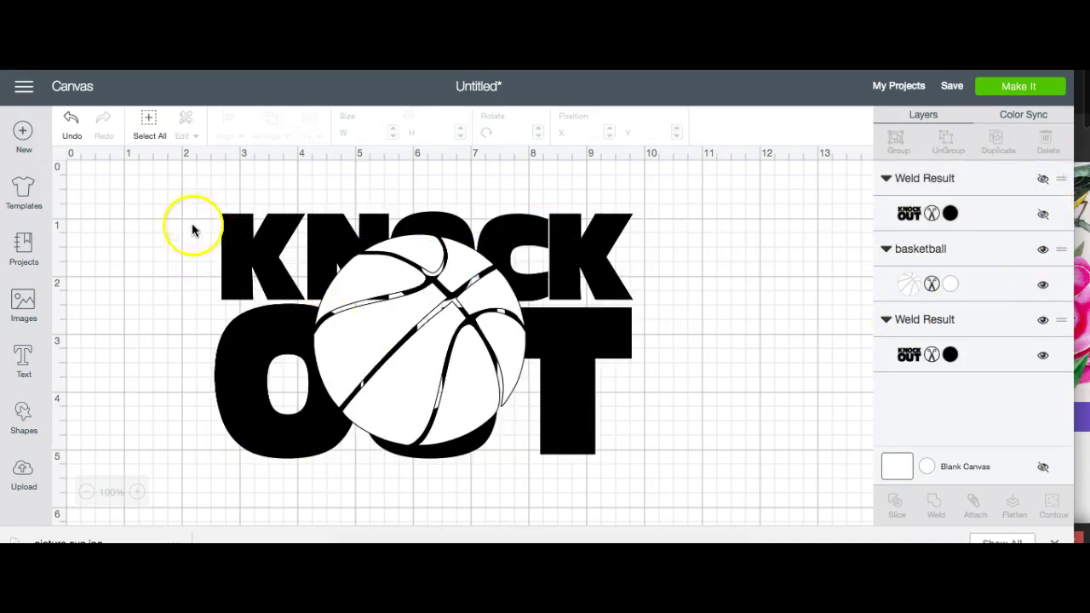
Slice the lettering with the basketball and pull the basketball outline out to the right
click(151, 118)
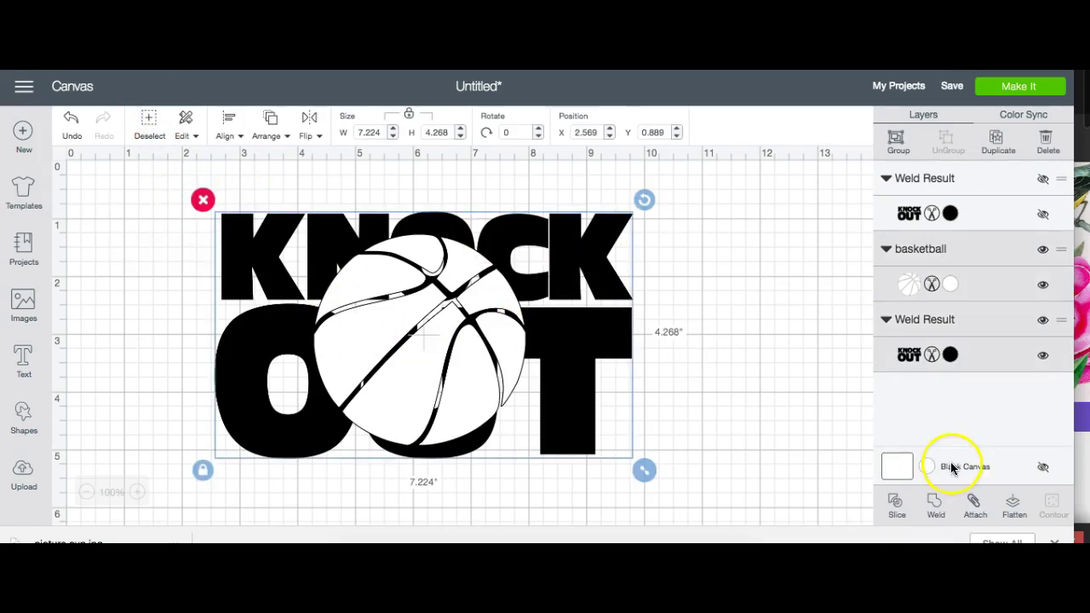
click(894, 502)
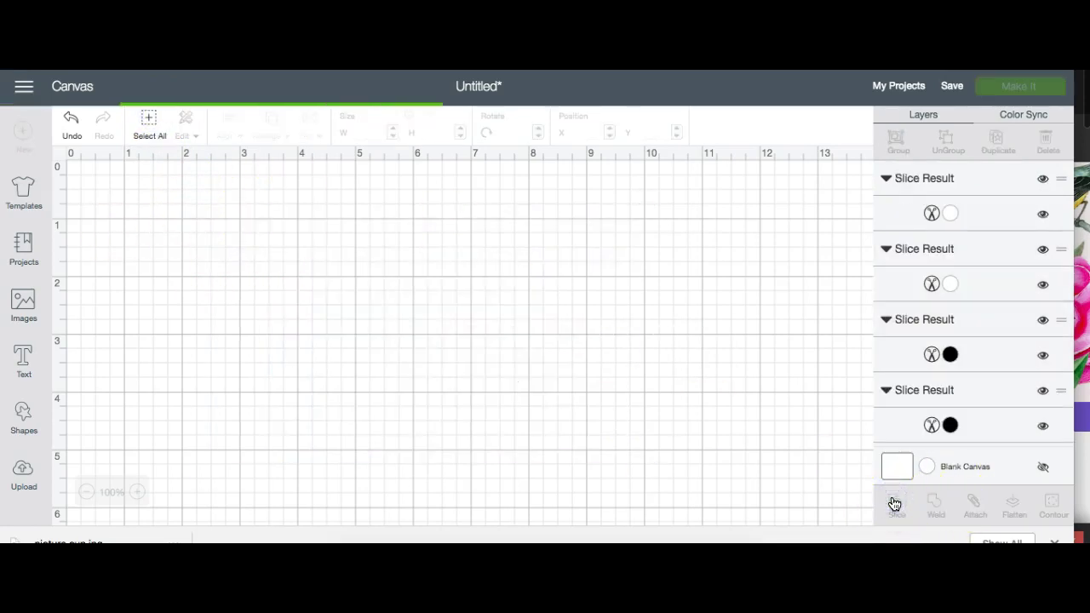
drag(423, 337, 759, 368)
Delete the spare basketball outline and the leftover outline piece from the slice
drag(429, 357, 166, 467)
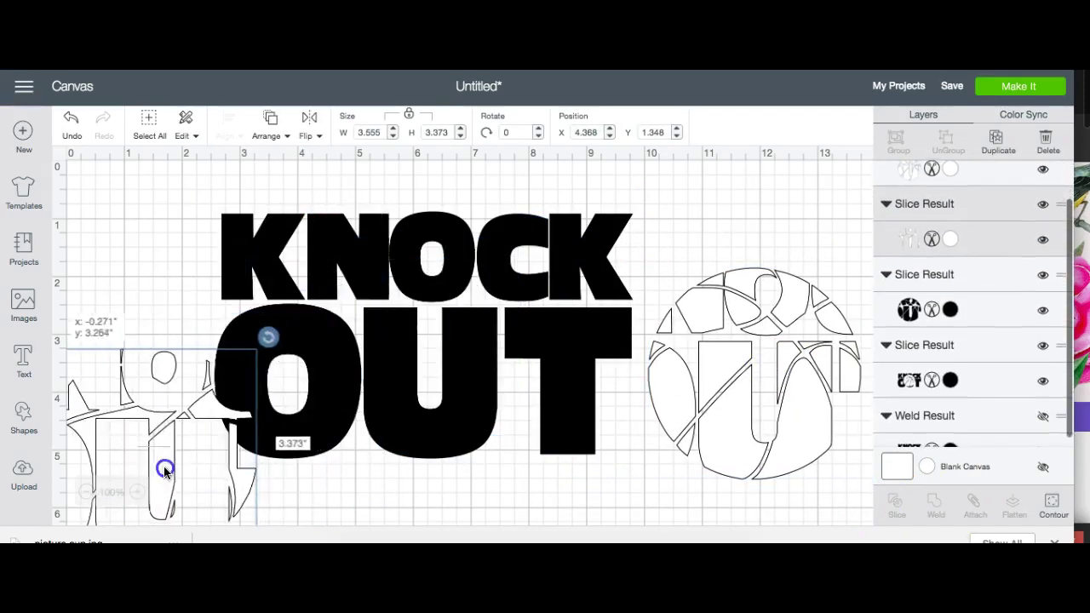
mouse_move(418, 299)
mouse_down()
mouse_move(435, 321)
mouse_move(421, 304)
mouse_up()
click(695, 338)
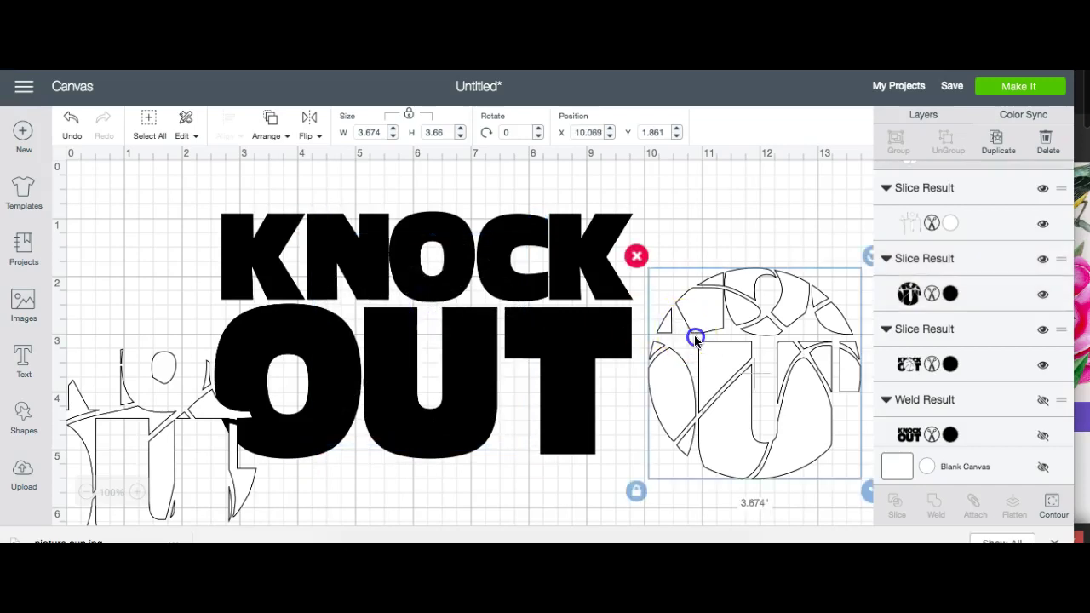
key(Delete)
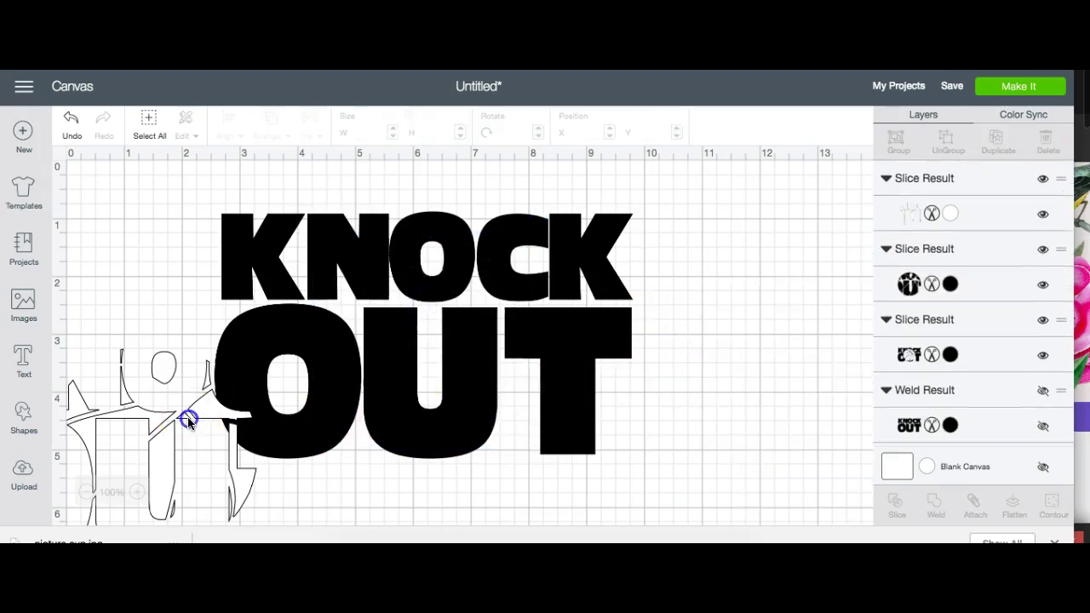
click(188, 420)
key(Delete)
Colour the basketball piece over OUT white
click(445, 296)
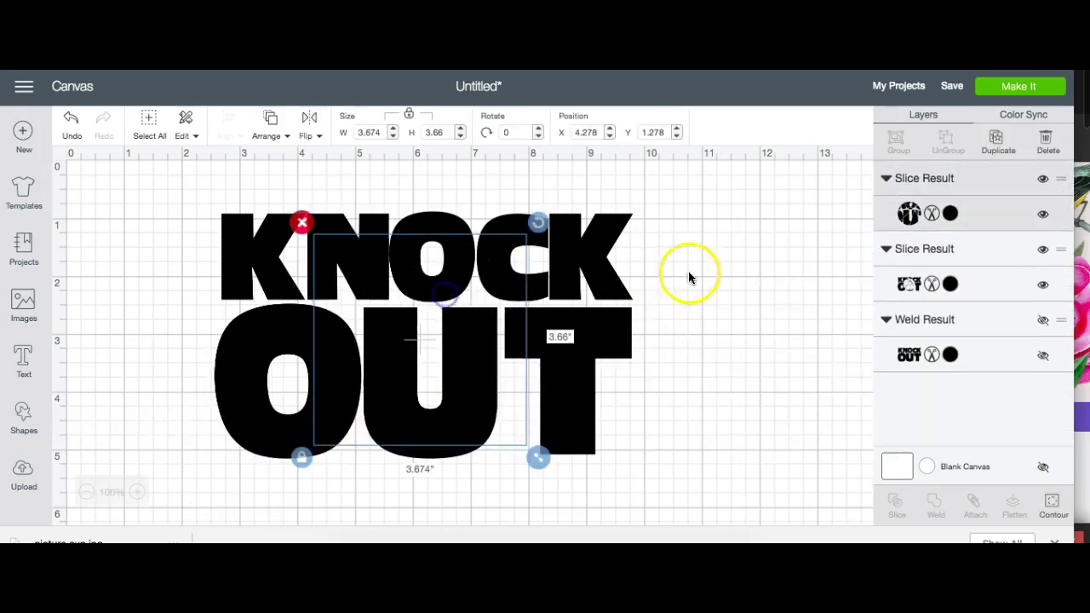
click(953, 214)
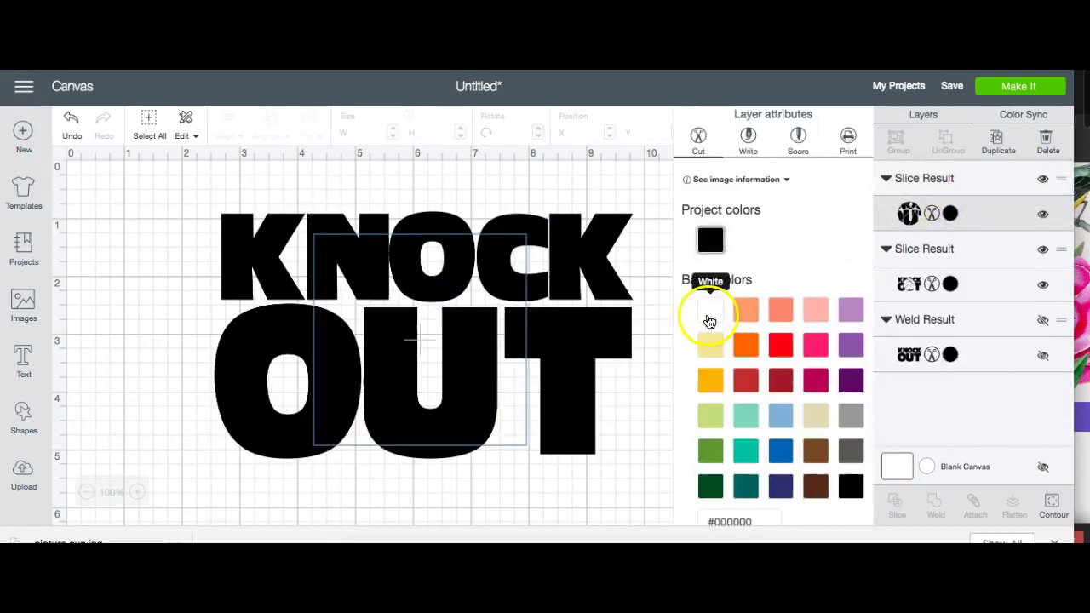
click(708, 315)
click(118, 343)
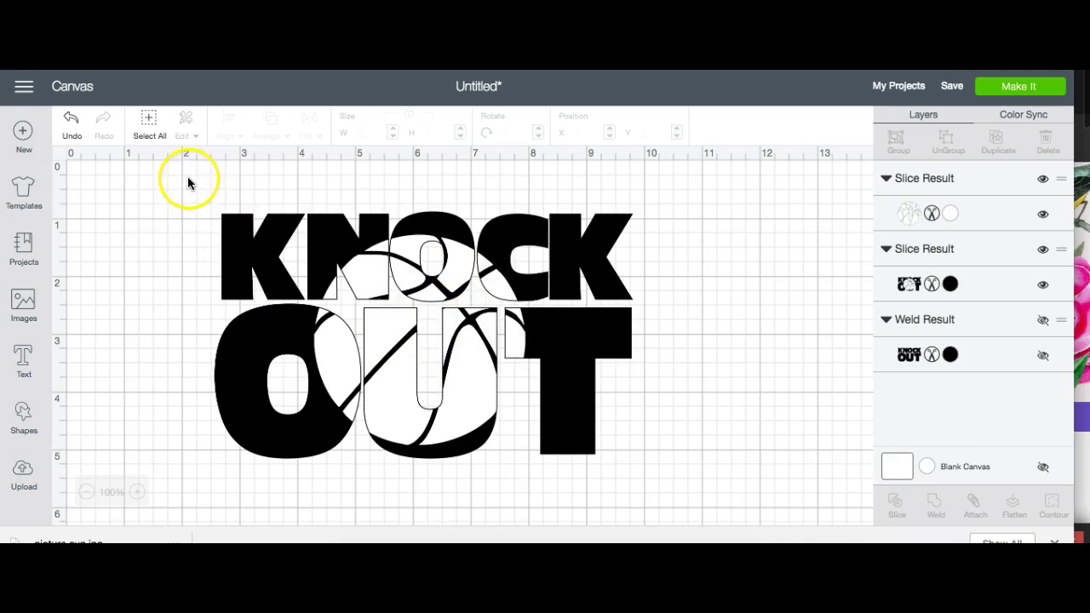
Attach the sliced pieces, unhide the welded KNOCK OUT, and enlarge it to 9.308 × 5.498
drag(188, 183, 680, 497)
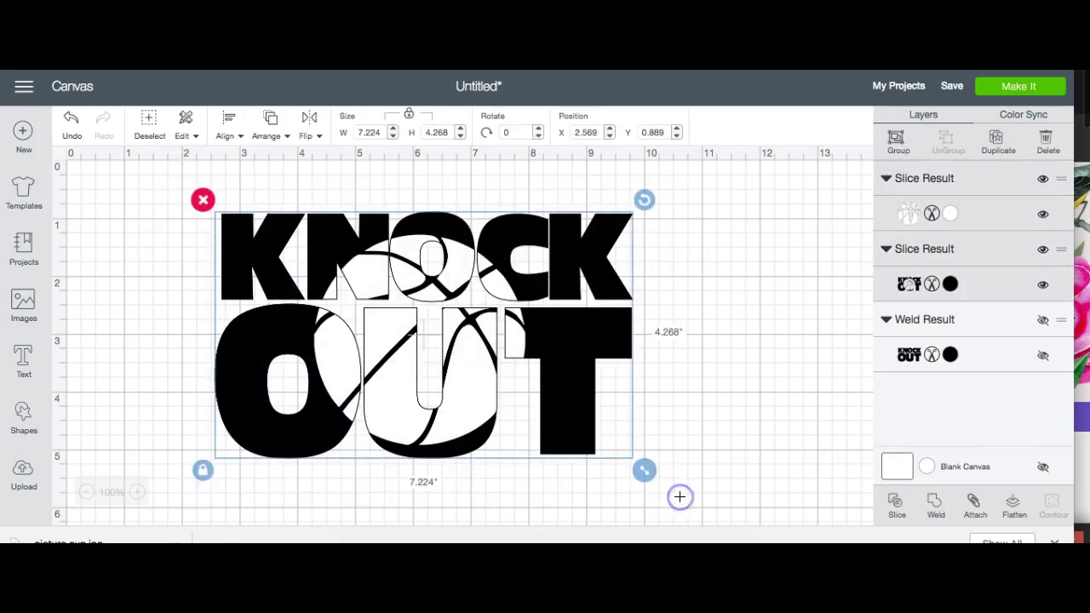
click(977, 501)
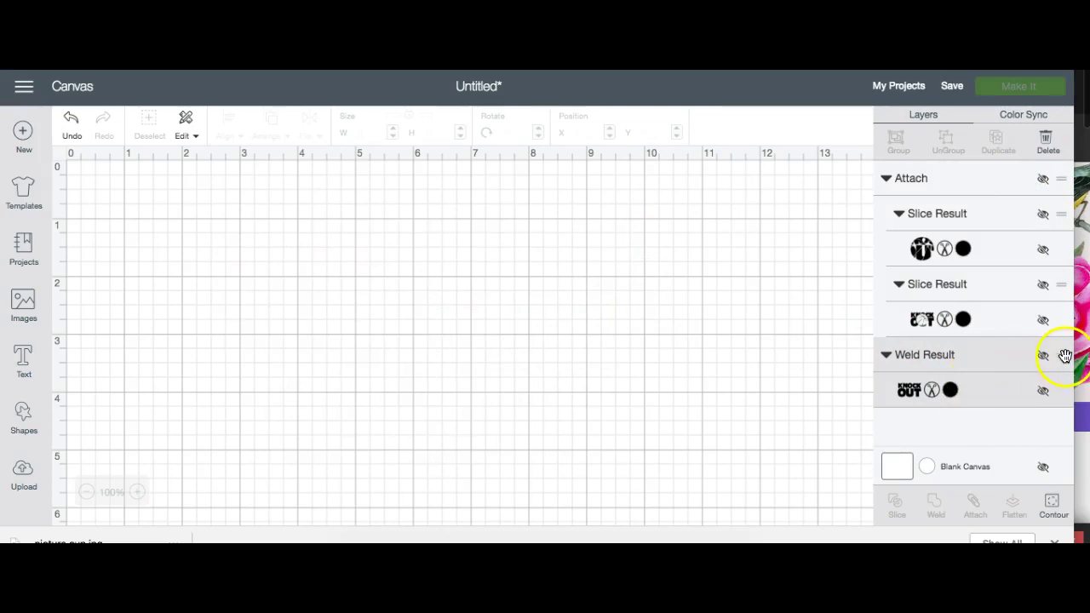
click(1043, 356)
drag(506, 346, 468, 302)
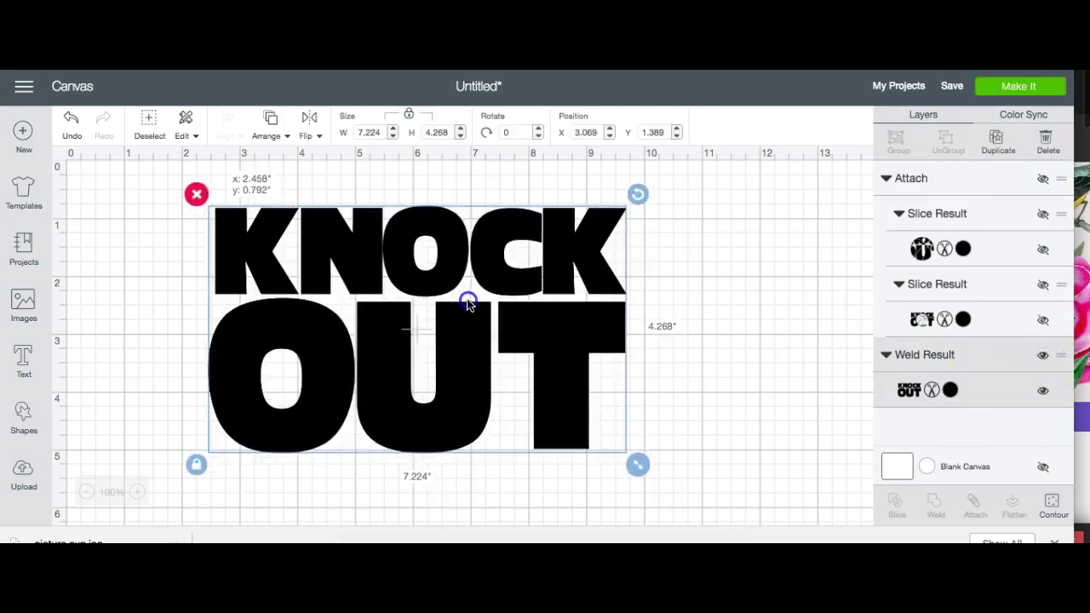
drag(635, 456, 758, 524)
drag(647, 436, 622, 417)
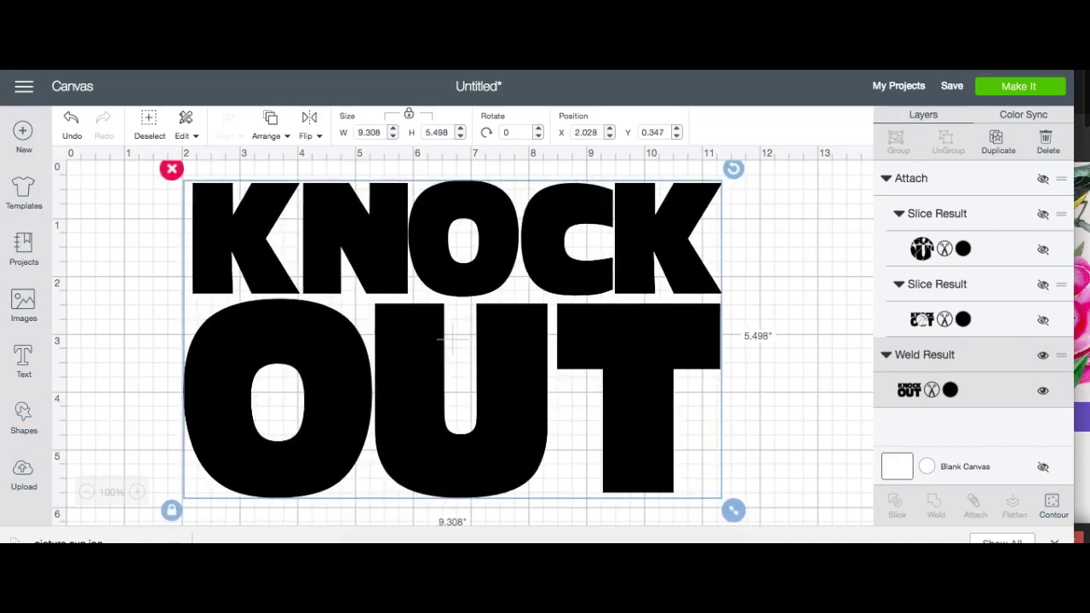
Insert the uploaded kids' photo collage and enlarge it over the lettering
click(24, 473)
click(175, 430)
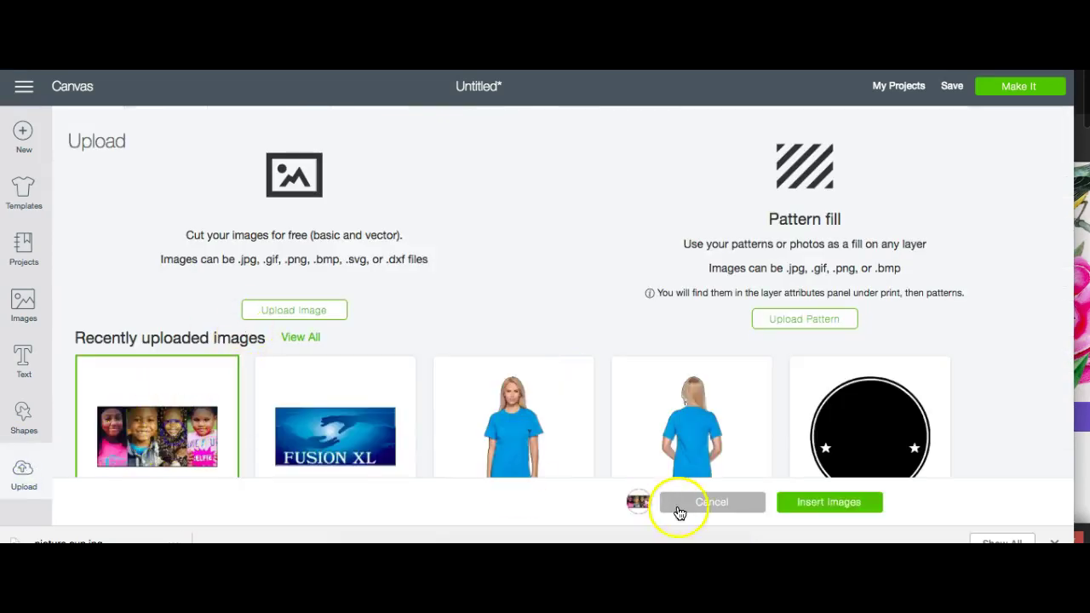
click(793, 504)
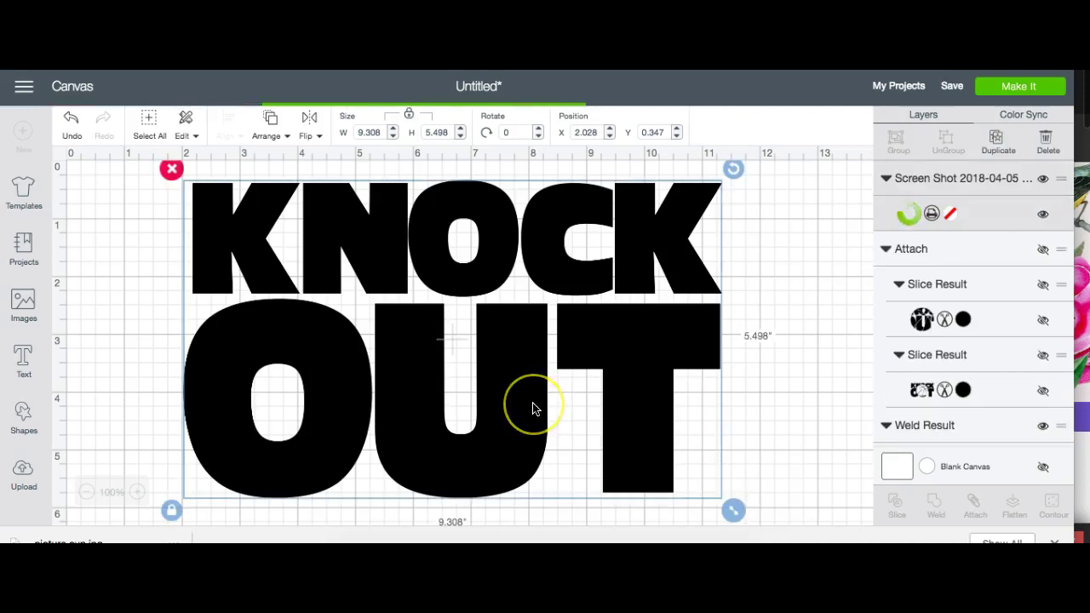
drag(404, 409, 324, 218)
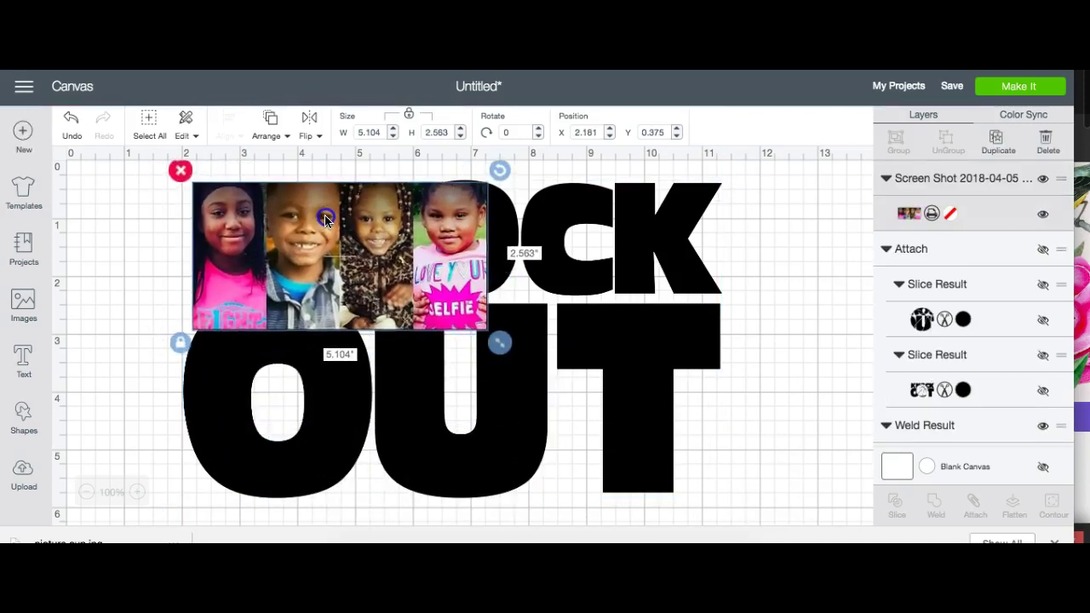
drag(500, 343, 745, 537)
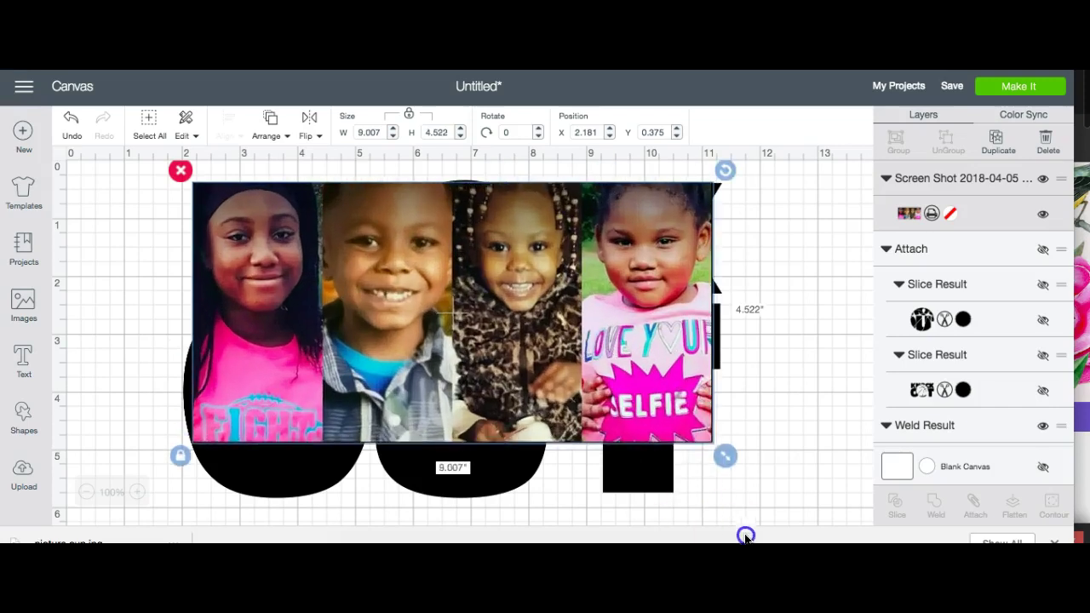
drag(725, 456, 664, 443)
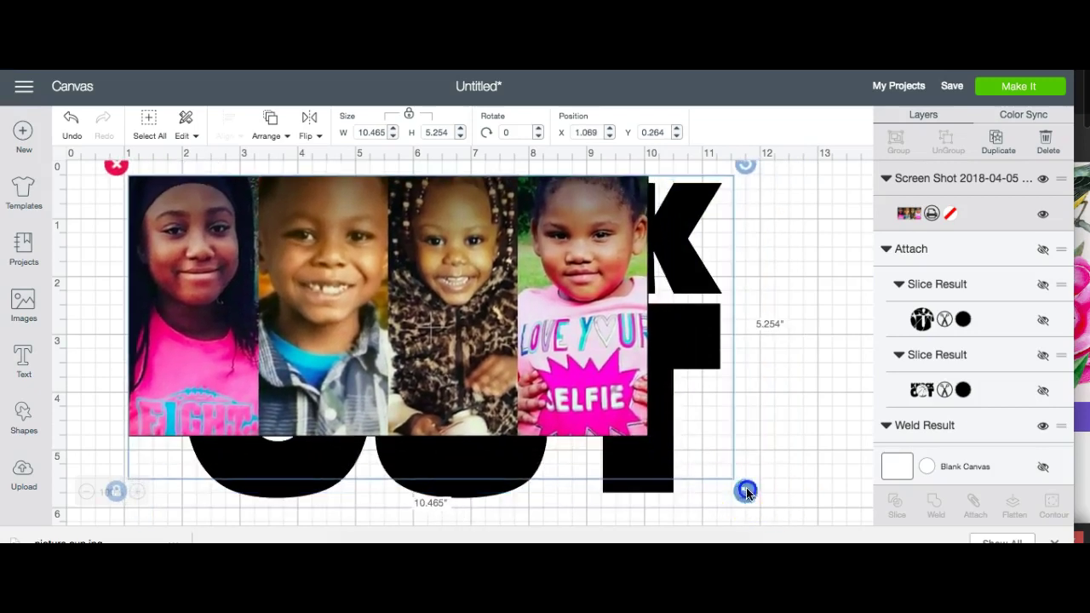
drag(745, 491, 805, 518)
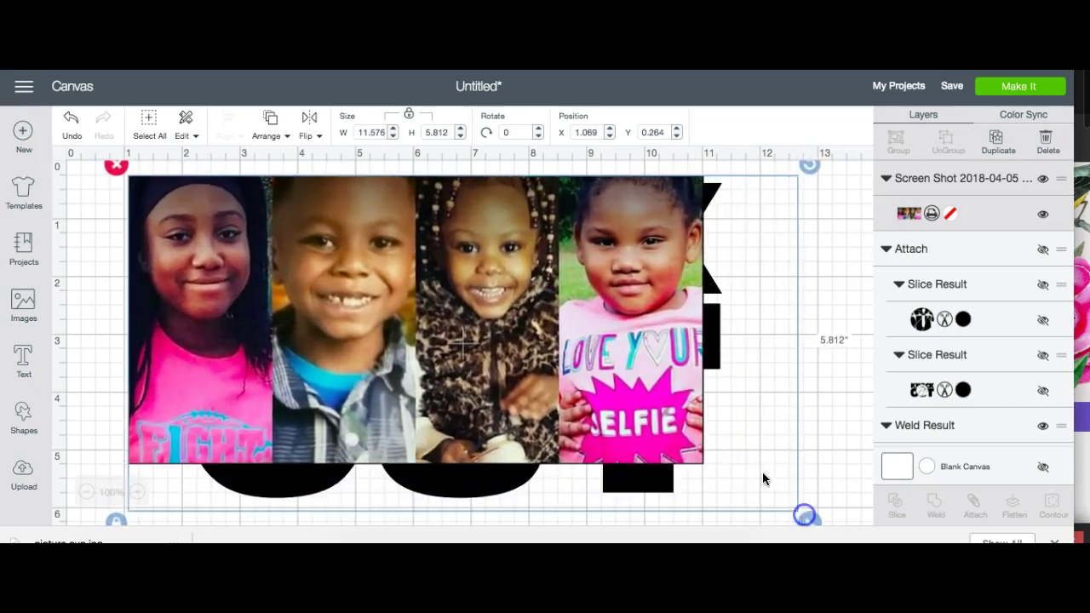
drag(763, 479, 786, 460)
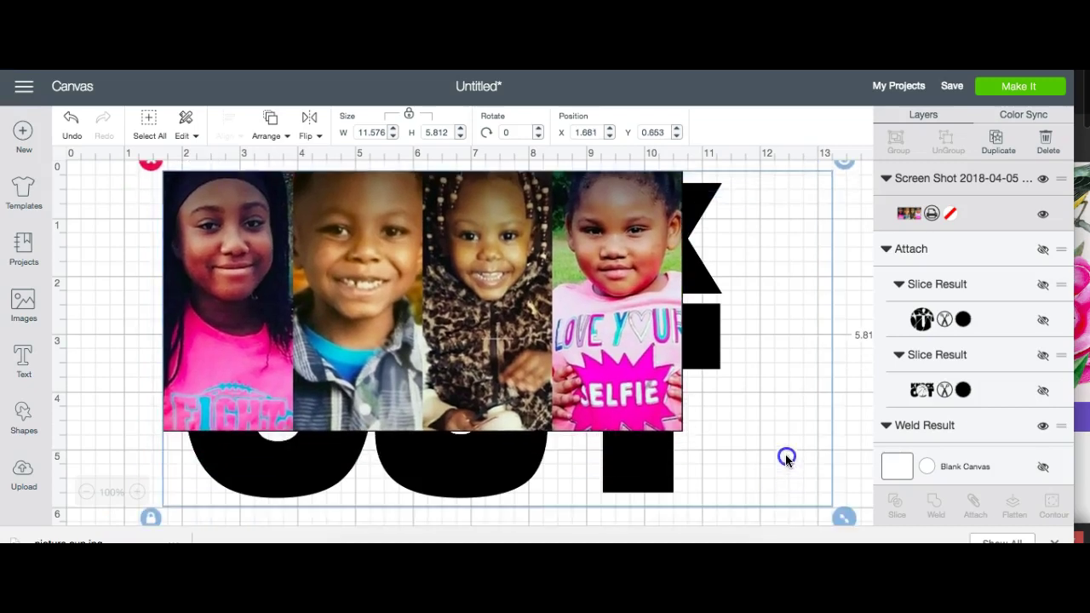
drag(847, 523, 850, 524)
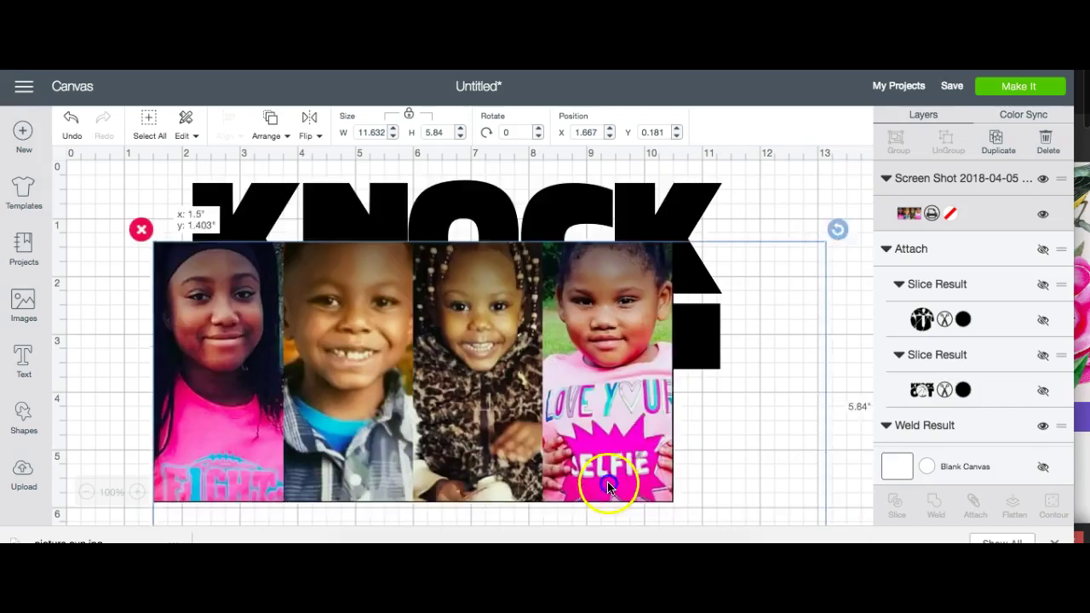
drag(607, 485, 606, 540)
Shrink the KNOCK OUT lettering and resize the photo collage to 7.076 × 3.553
click(615, 277)
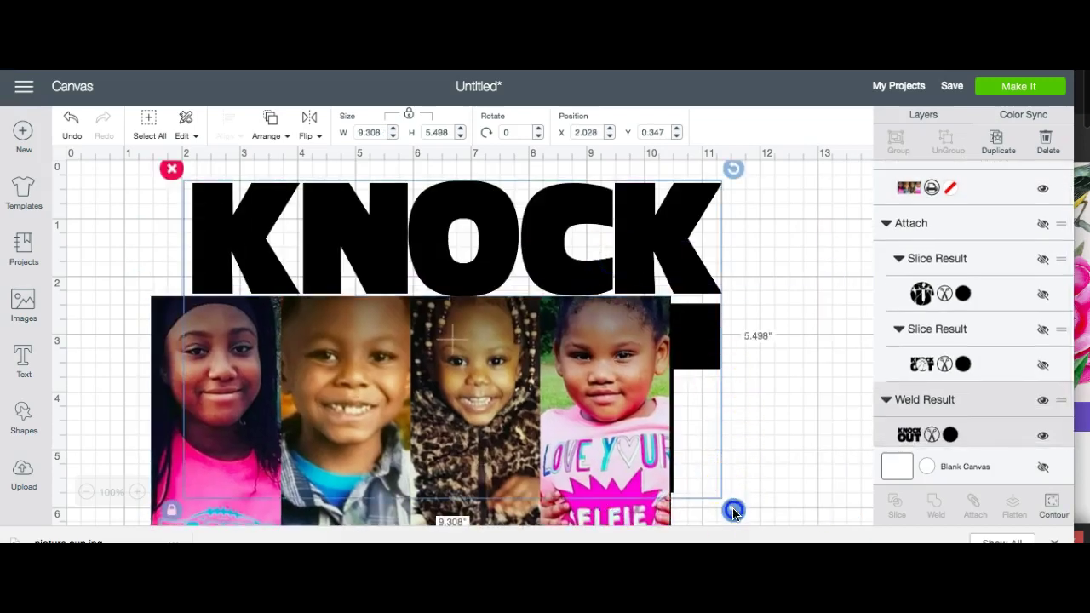
drag(733, 511, 604, 430)
click(703, 501)
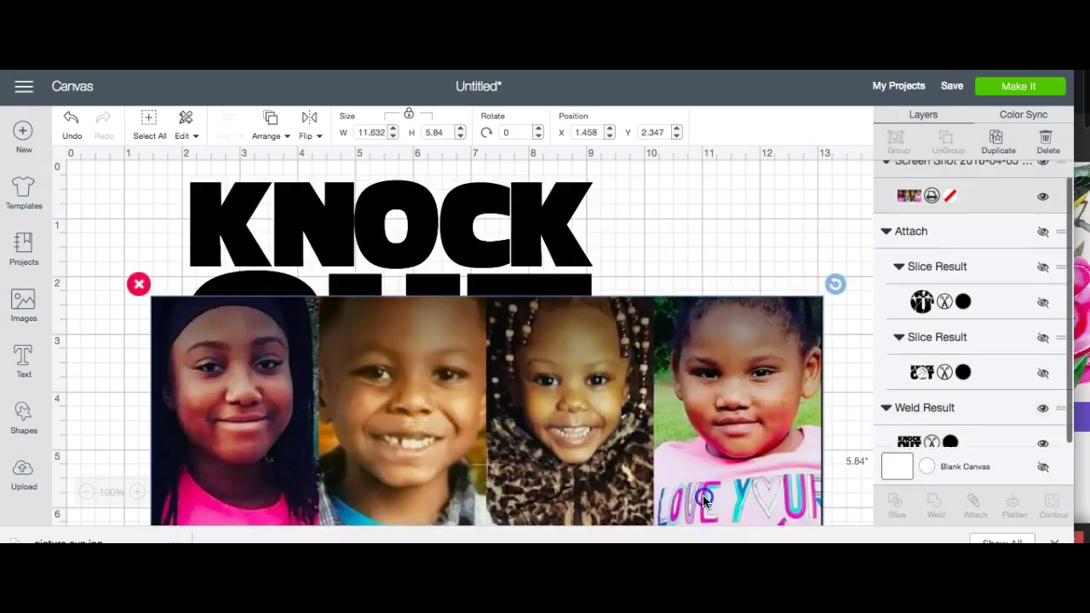
drag(703, 500, 643, 382)
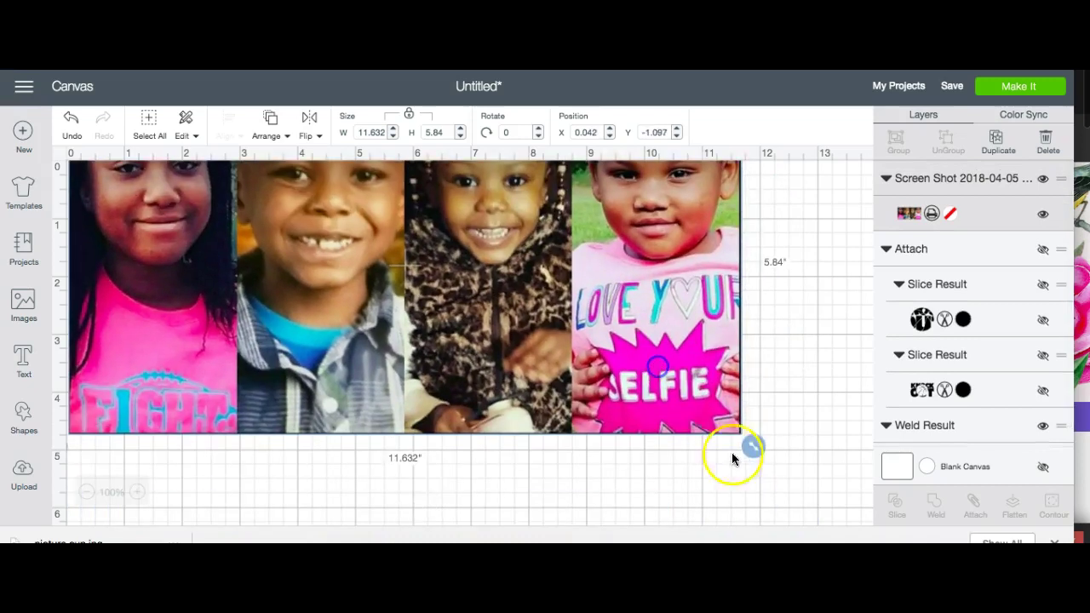
drag(754, 510, 496, 283)
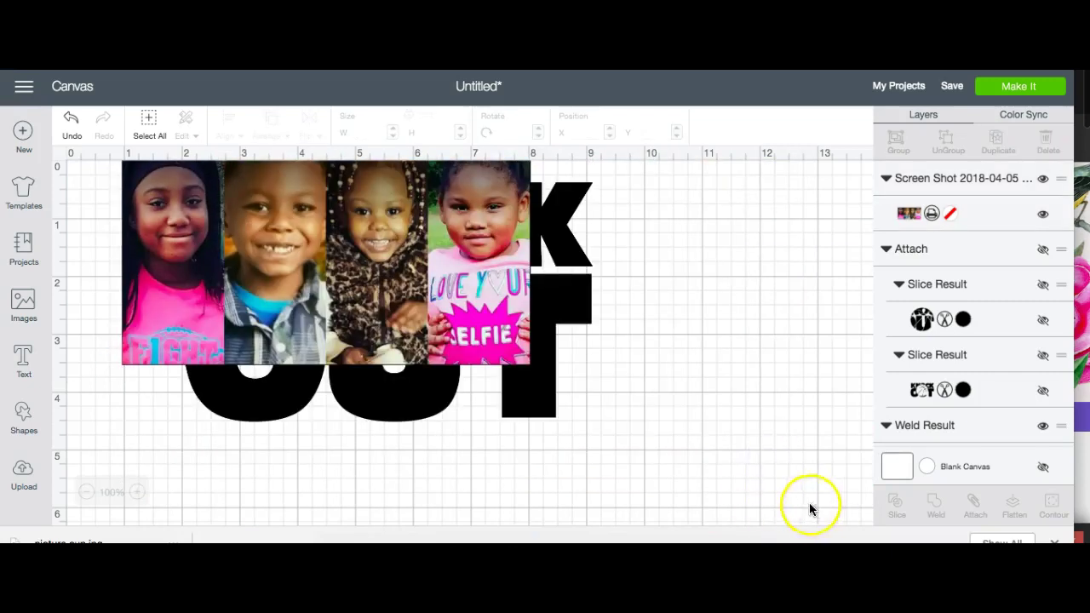
drag(510, 342, 564, 361)
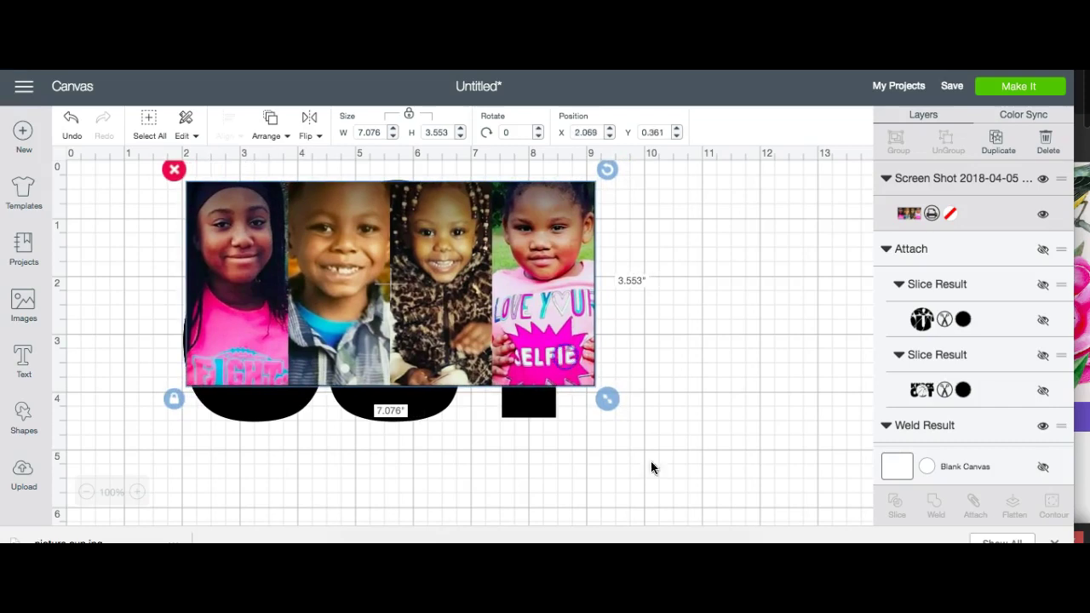
Reduce the lettering's height to match the photo and place the collage over the letters
click(528, 400)
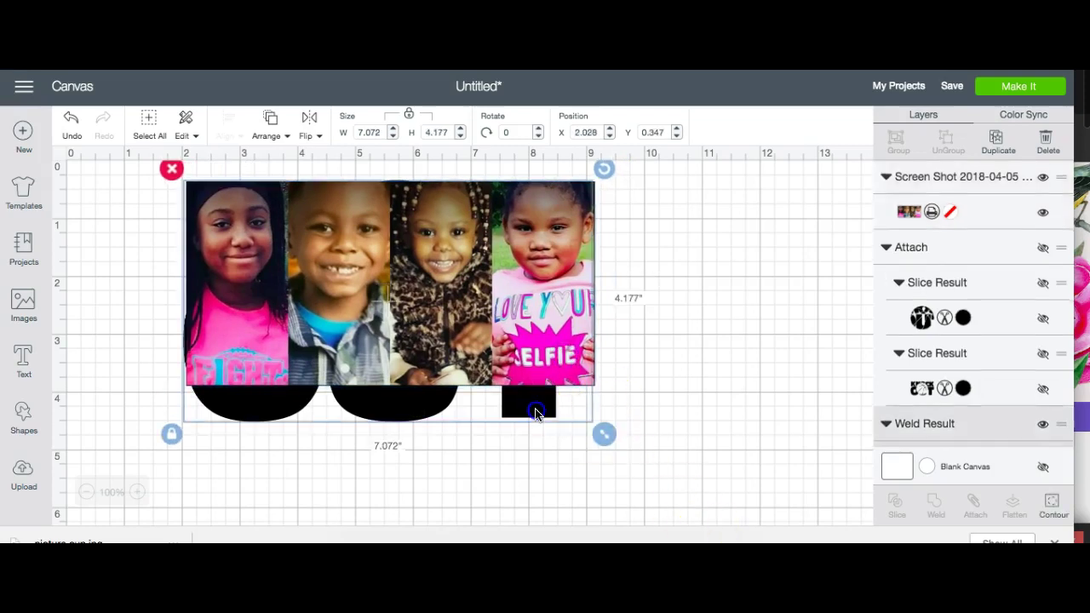
click(597, 446)
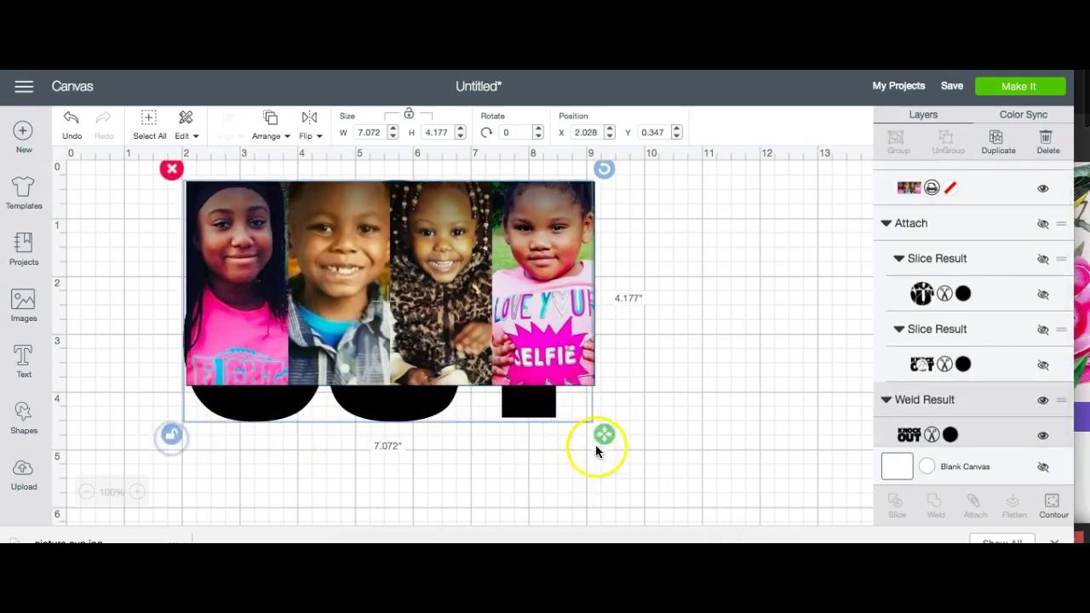
drag(599, 430, 600, 389)
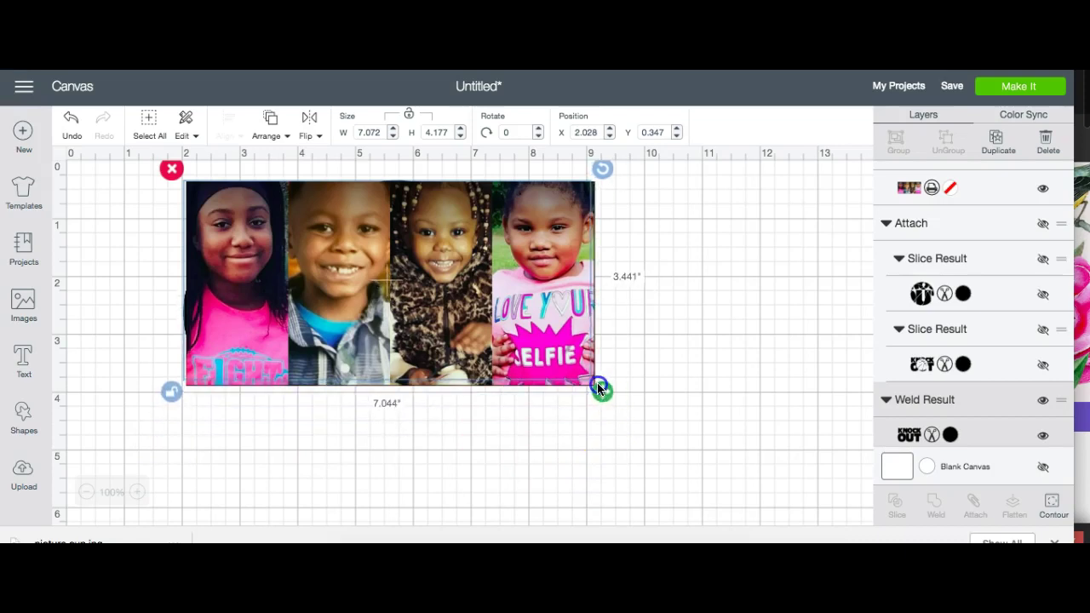
click(637, 455)
drag(474, 355, 639, 520)
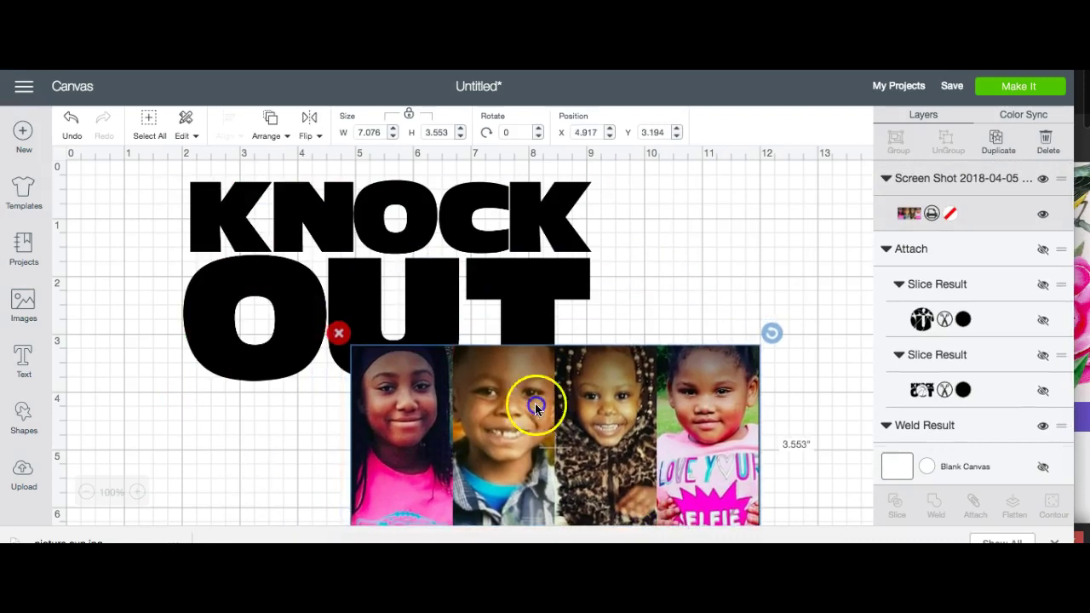
drag(494, 369, 361, 267)
Select the photo collage with the lettering beneath and slice them
click(426, 466)
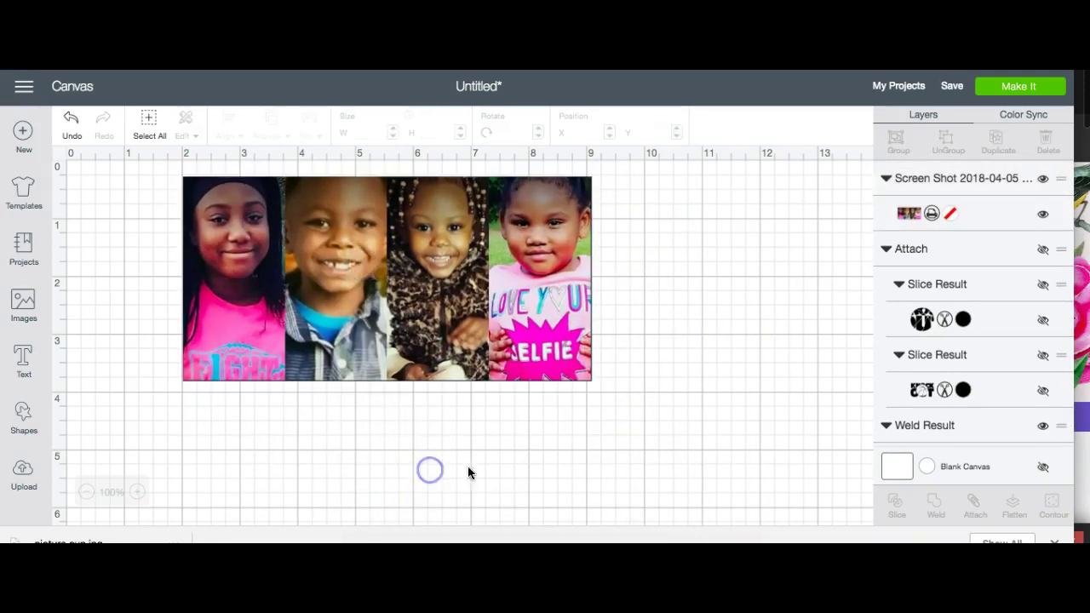
drag(634, 450, 256, 203)
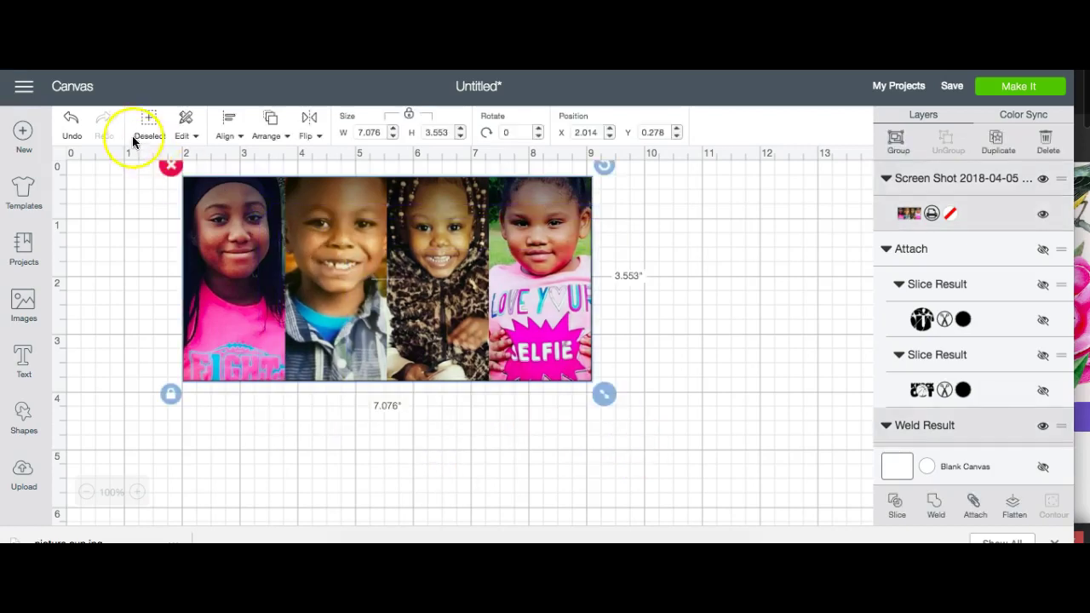
click(895, 506)
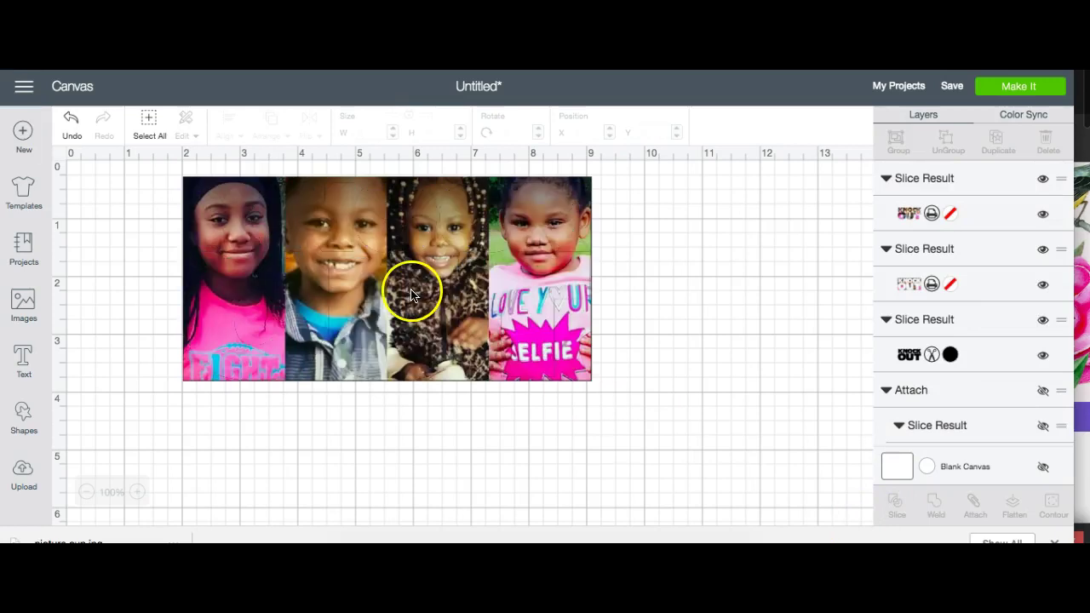
Delete the leftover photo background and black KNOCK OUT piece, then position the photo letters
drag(322, 379, 553, 540)
click(386, 318)
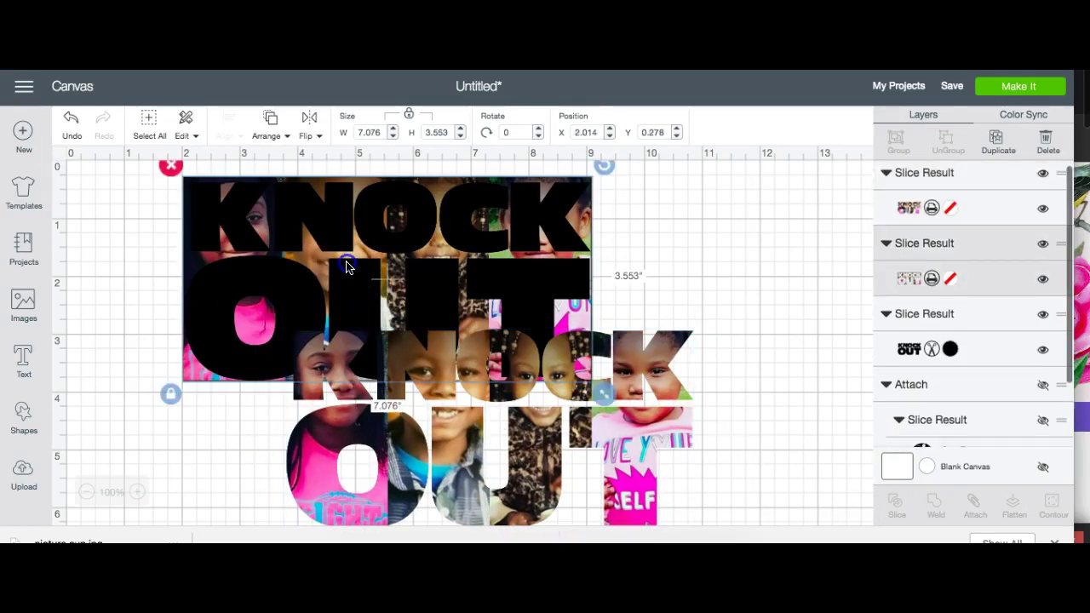
key(Delete)
click(346, 267)
key(Delete)
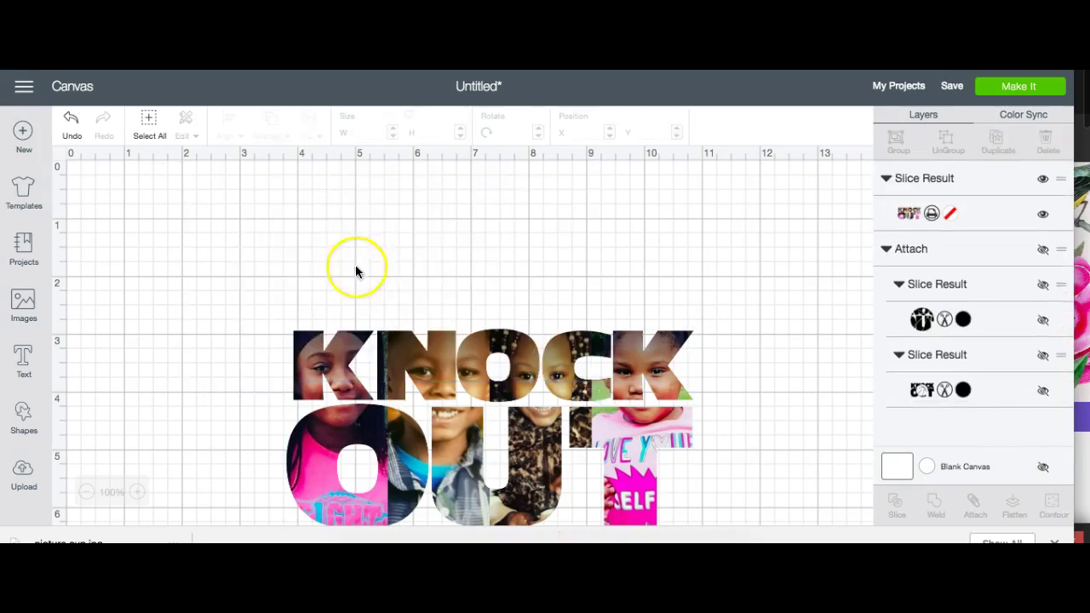
drag(606, 386, 549, 250)
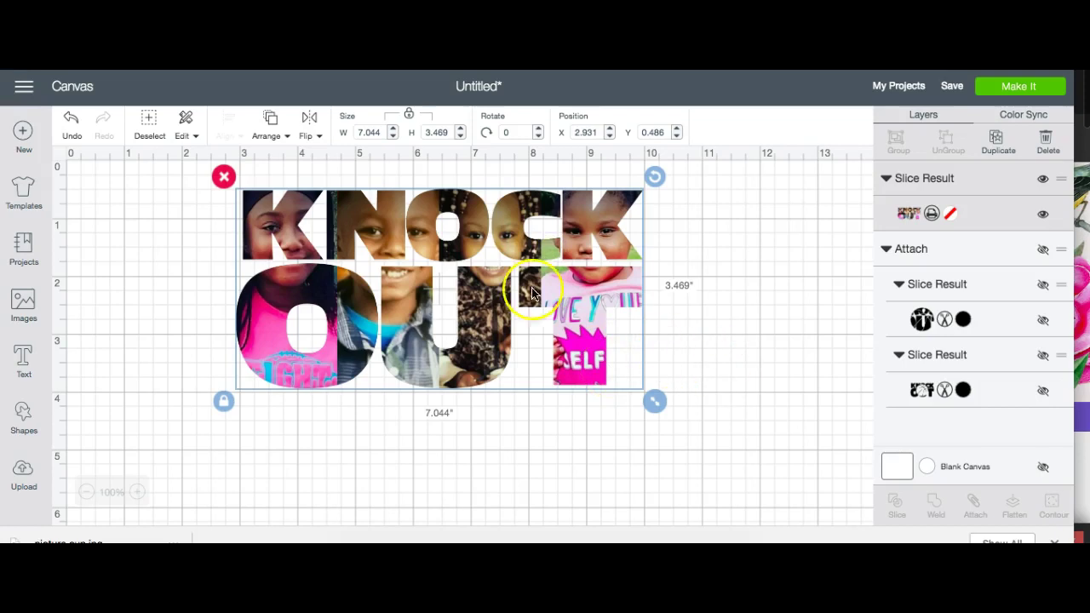
drag(464, 302, 468, 339)
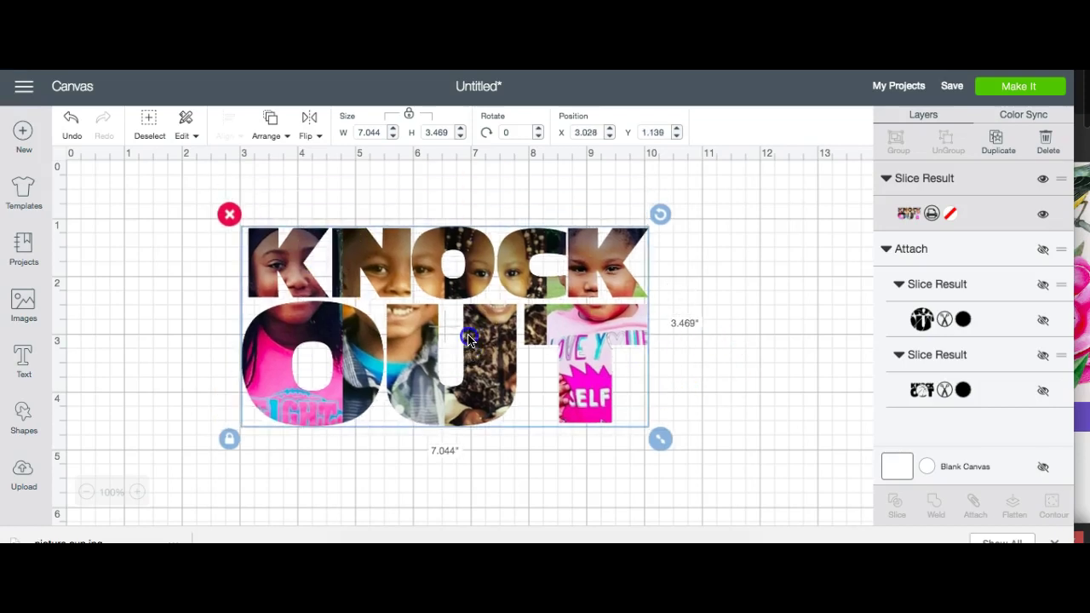
click(1020, 88)
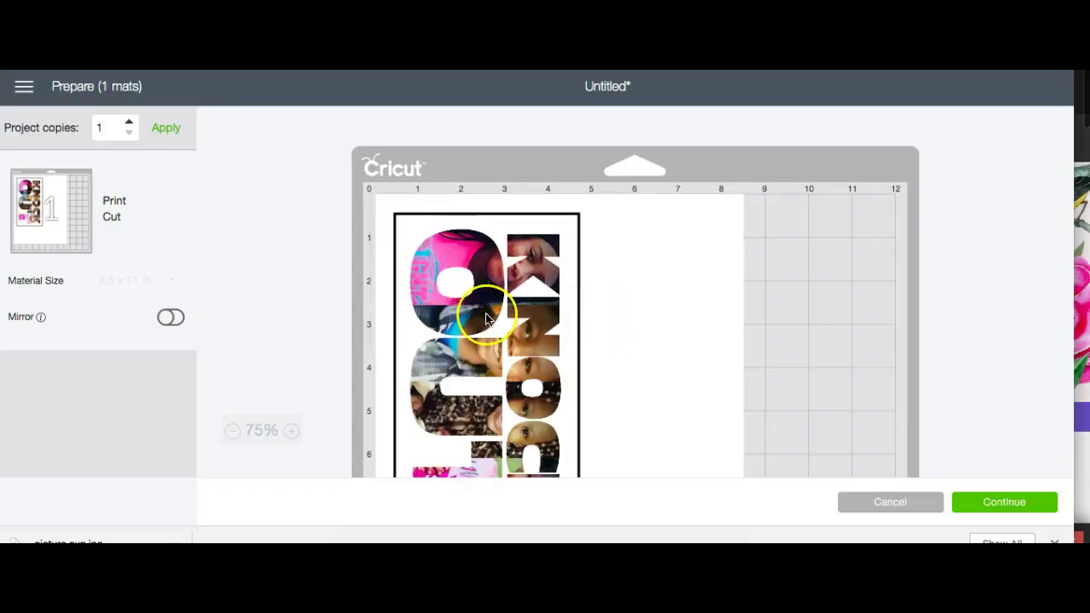
scroll(486, 320, down, 3)
scroll(485, 319, up, 1)
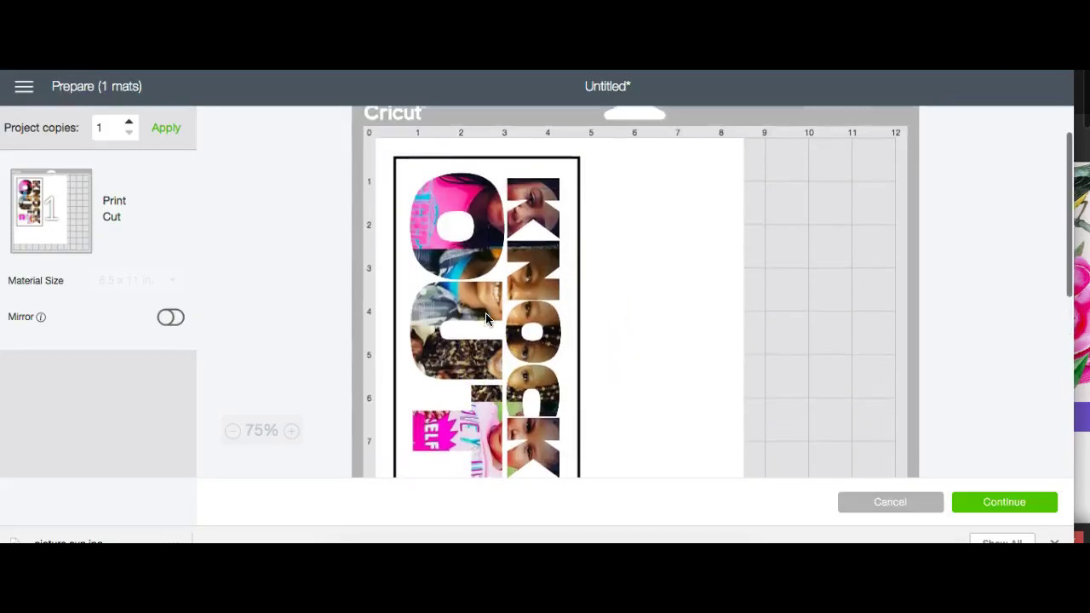
scroll(486, 320, up, 1)
scroll(485, 320, down, 3)
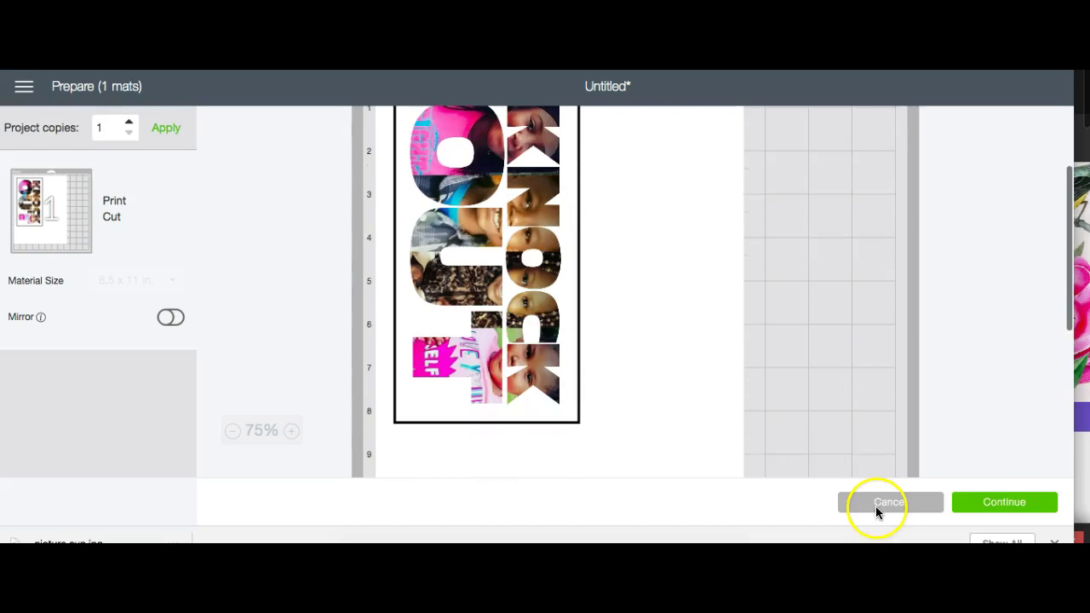
click(876, 507)
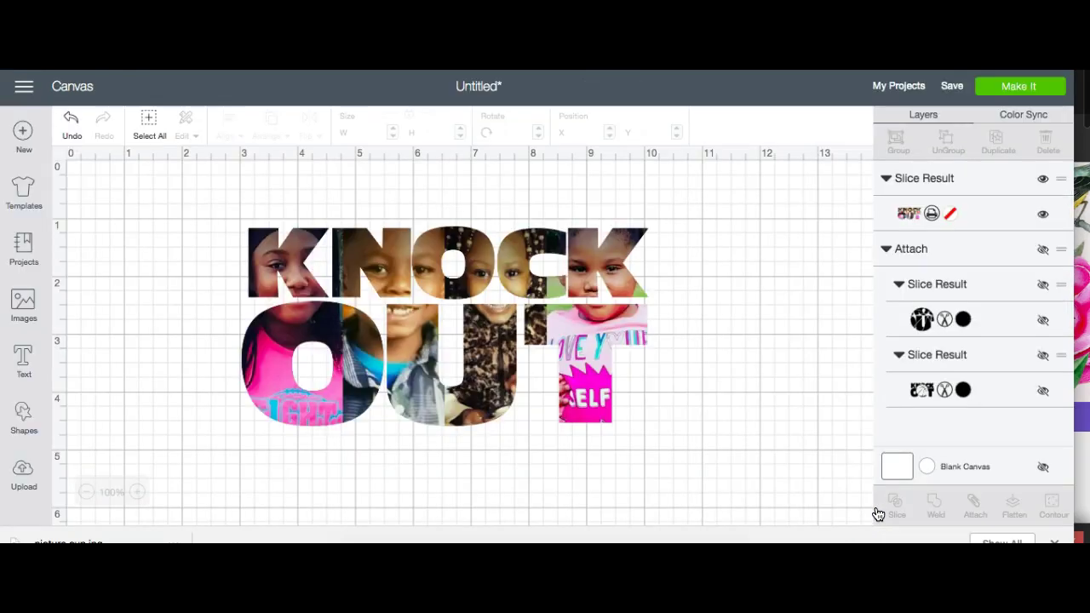
Move the photo design left, unhide the basketball knockout and black KNOCK OUT, and detach them
drag(510, 331, 378, 294)
click(956, 336)
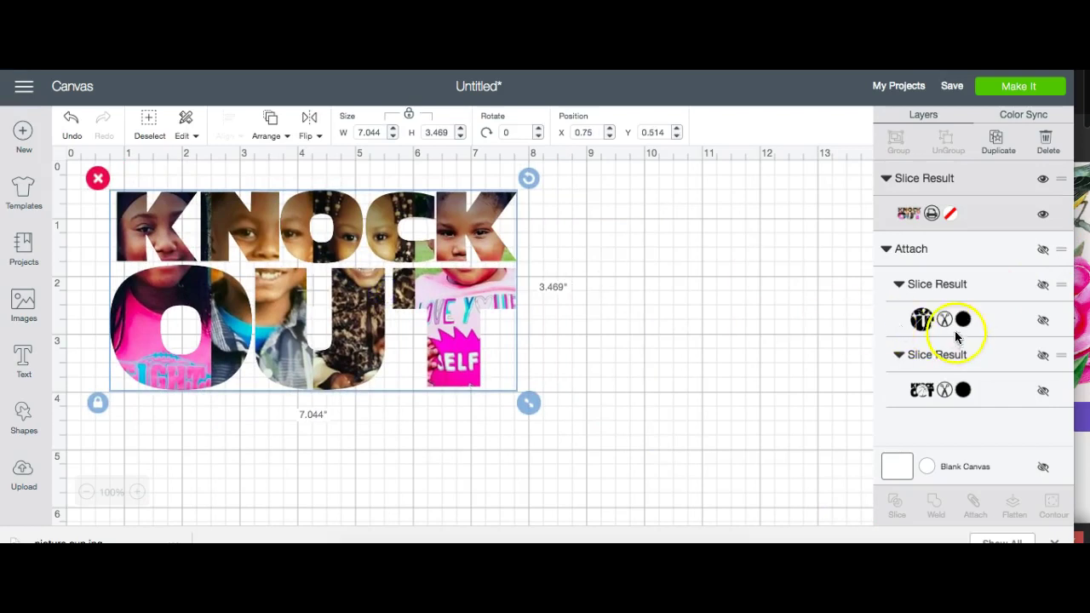
click(1043, 287)
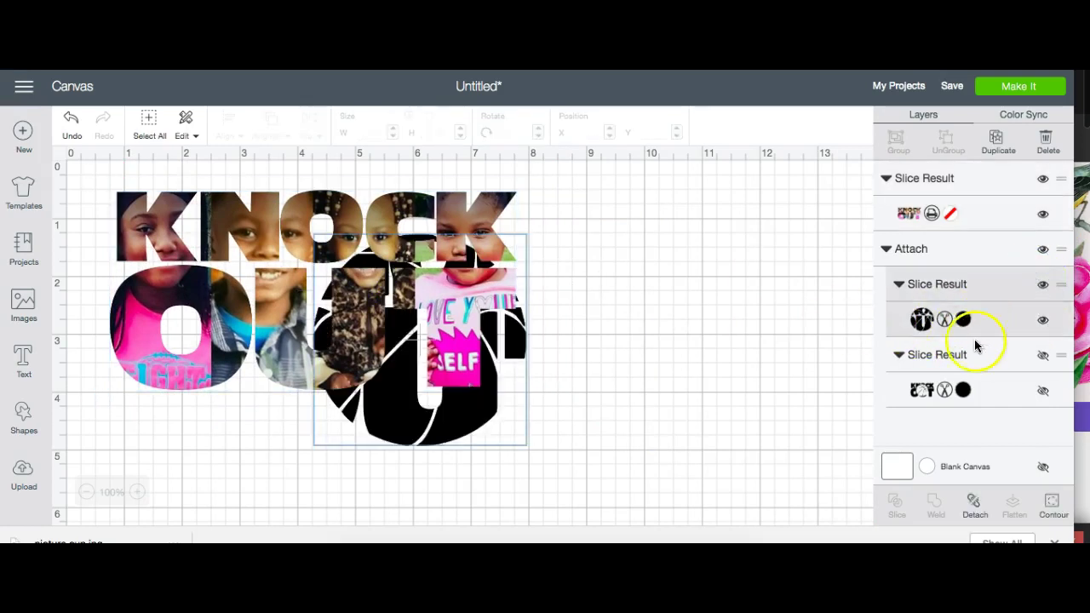
click(1042, 356)
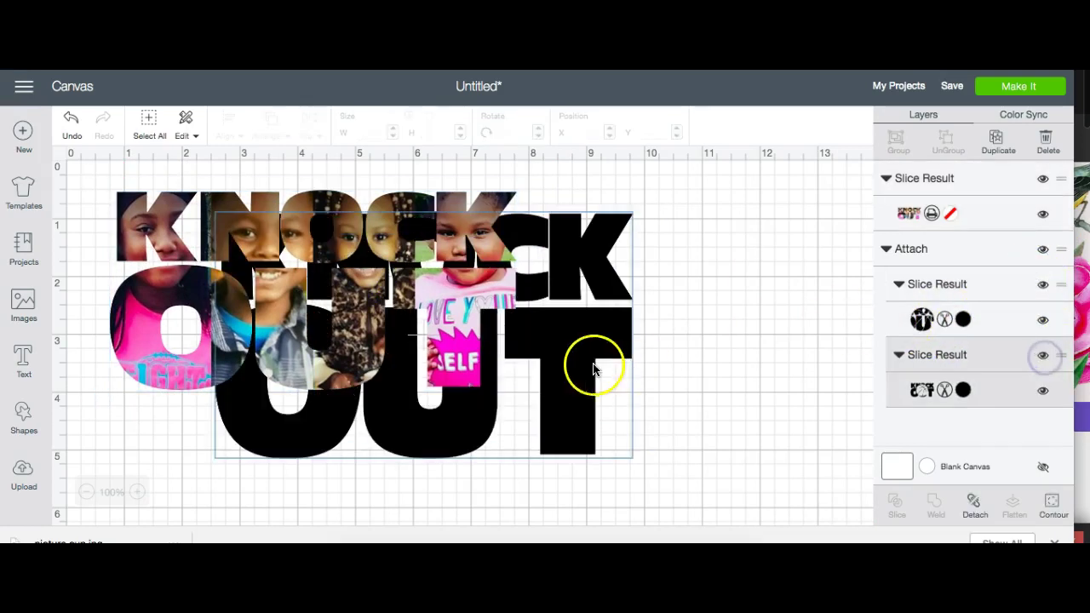
drag(523, 379, 712, 374)
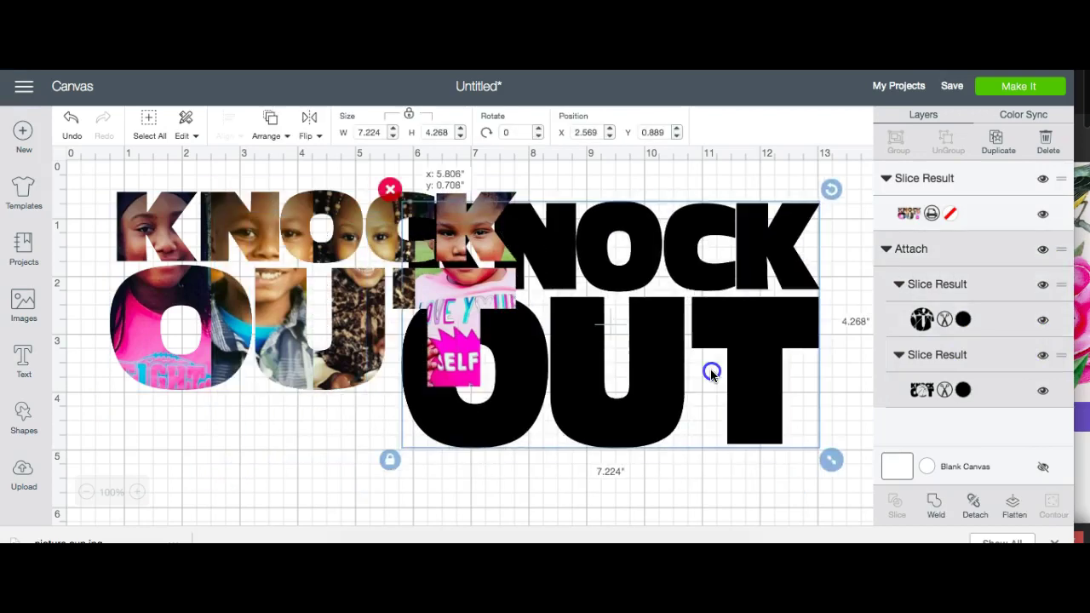
click(975, 503)
Colour the basketball piece orange and the letters Blueberry blue
click(643, 375)
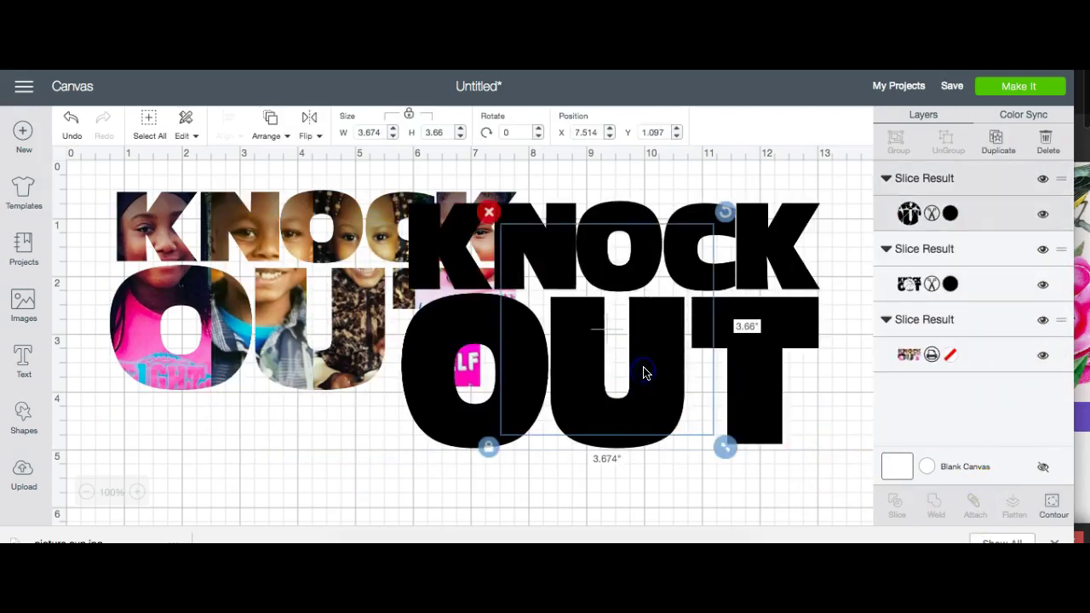
click(950, 213)
click(711, 313)
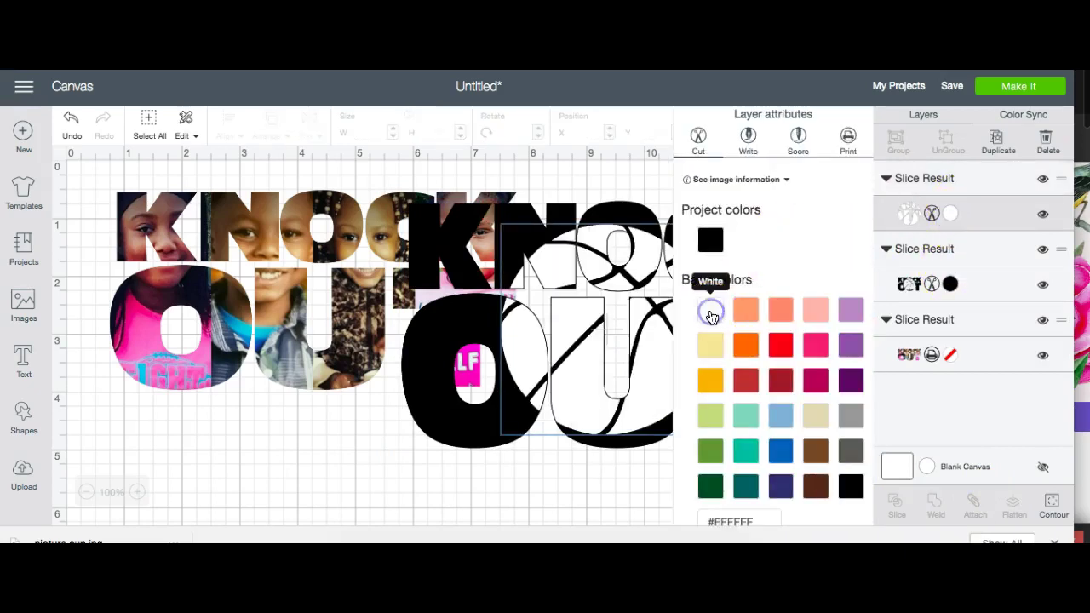
click(740, 354)
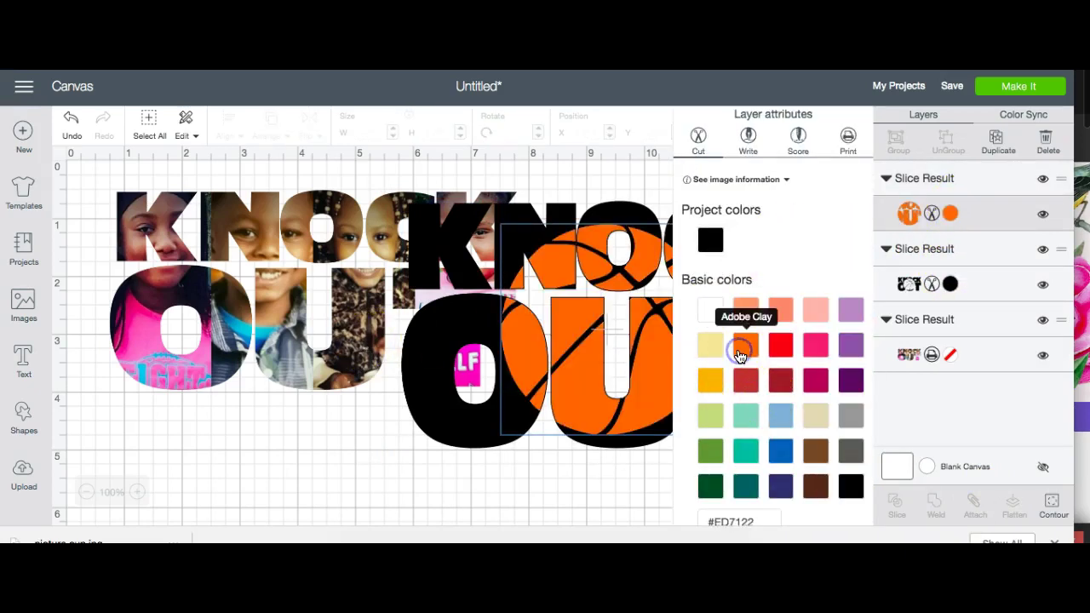
click(452, 421)
click(784, 308)
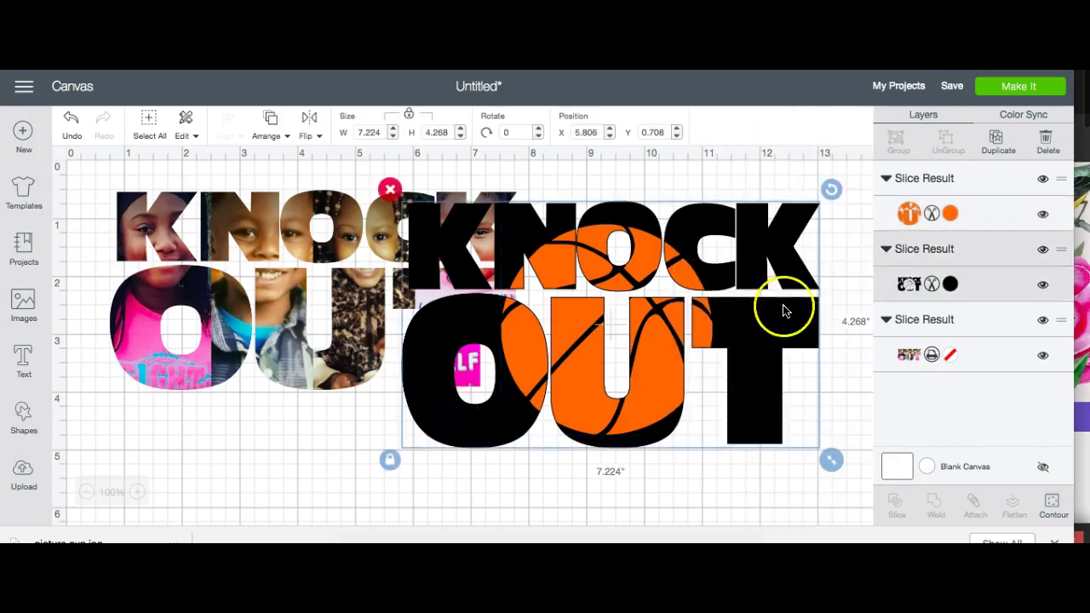
click(950, 286)
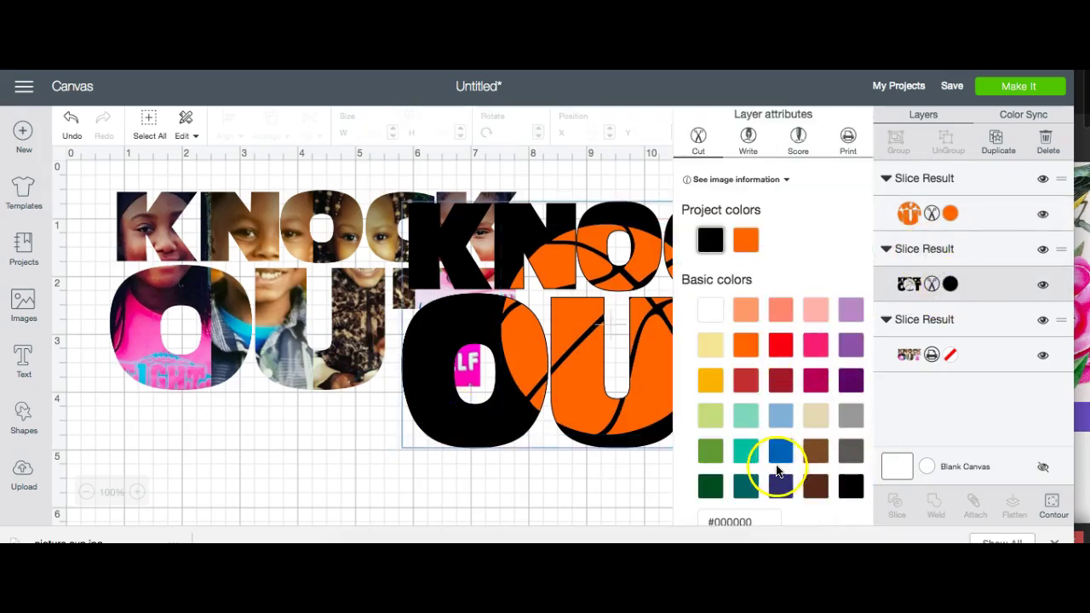
click(782, 453)
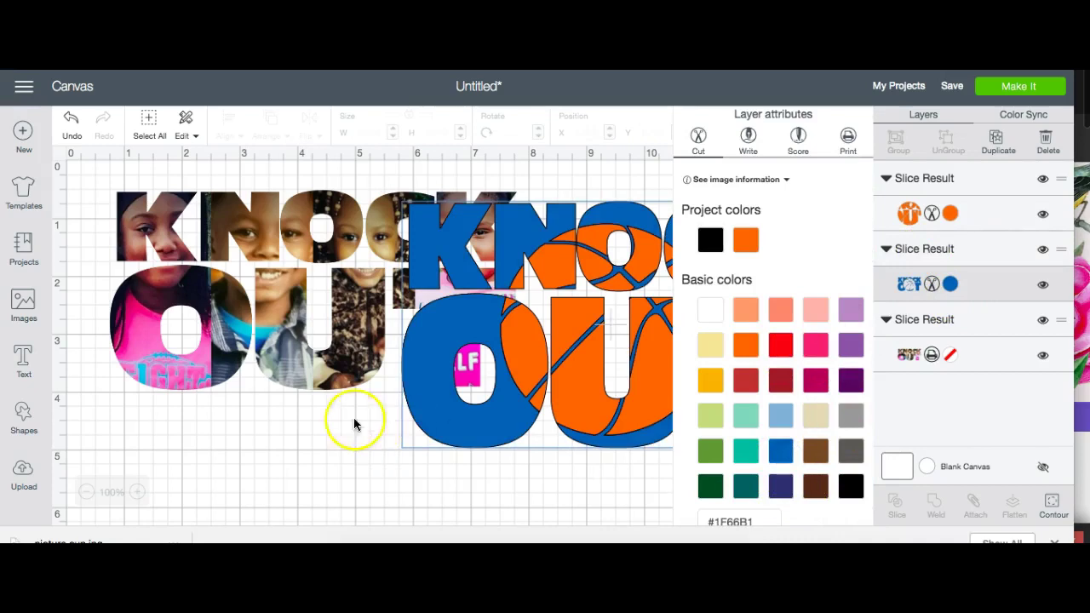
Move the photo KNOCK OUT to the lower left and the blue-and-orange one up to the right
drag(185, 391, 170, 511)
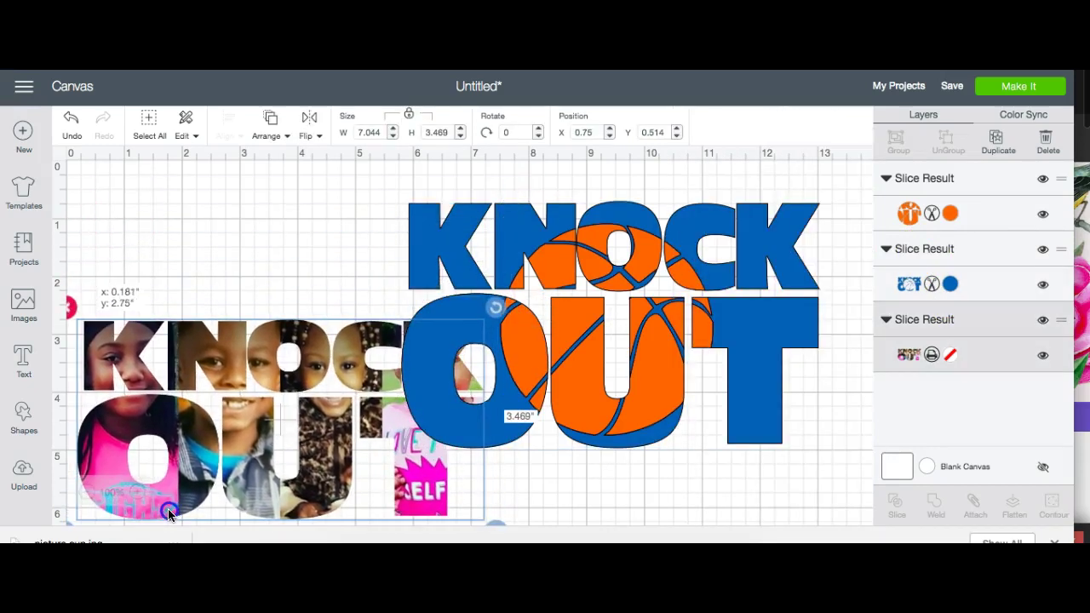
drag(380, 187, 760, 348)
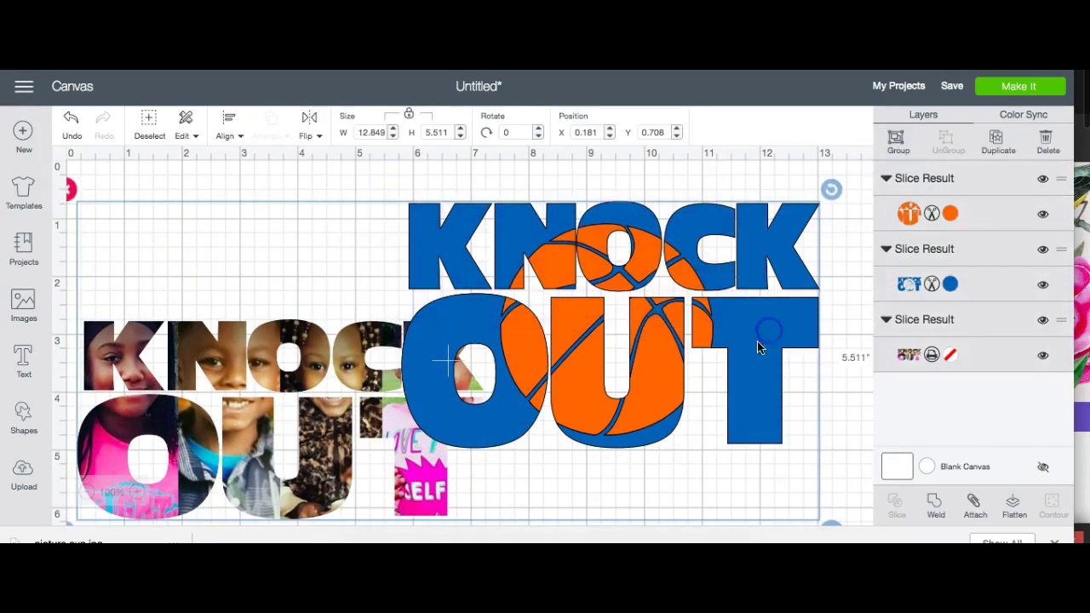
click(554, 170)
drag(460, 173, 711, 348)
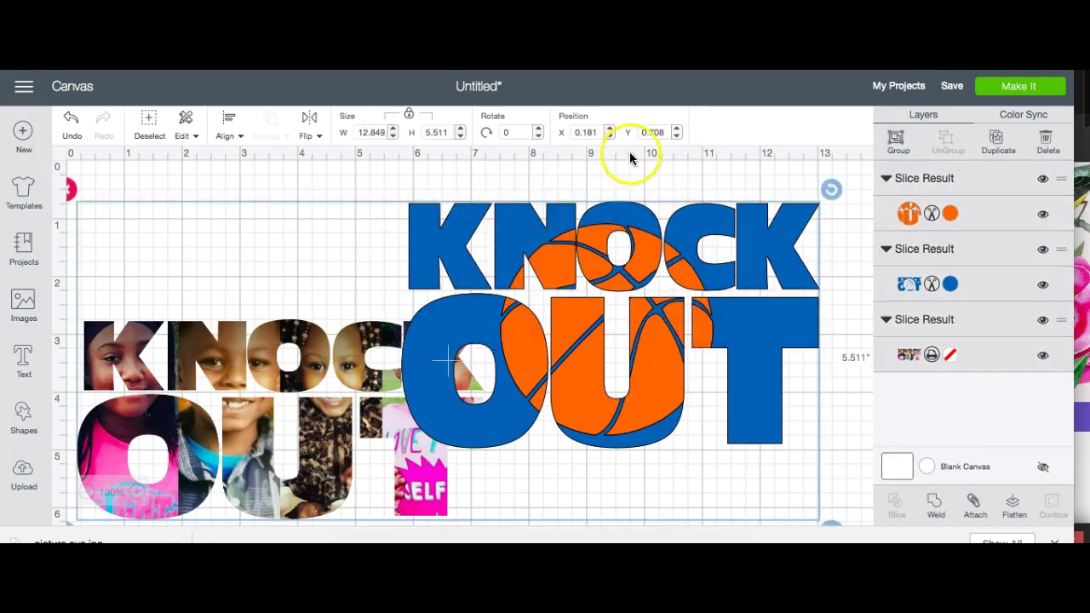
click(634, 179)
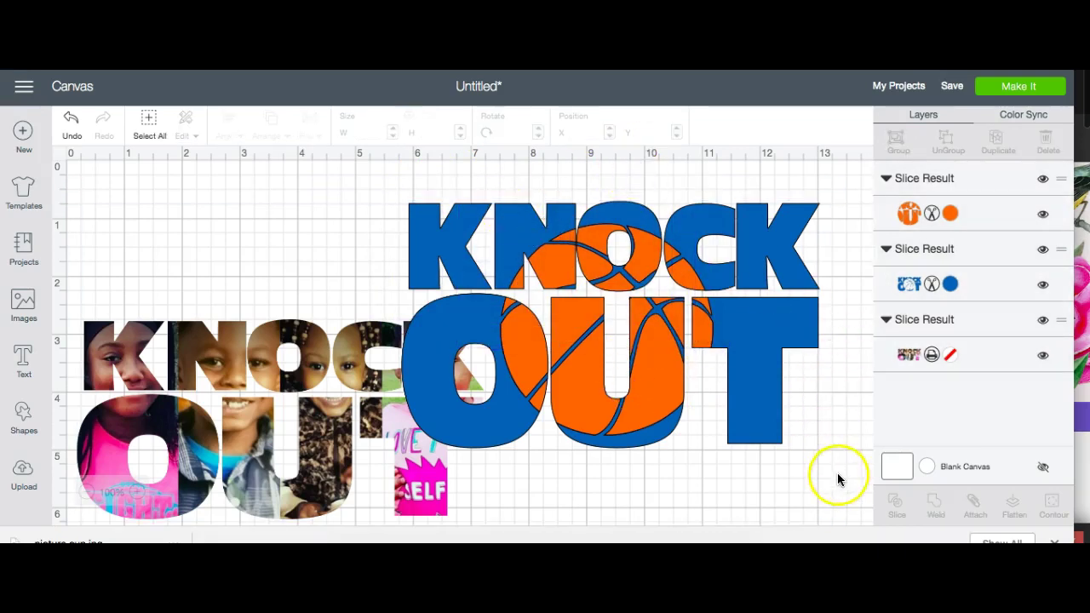
drag(681, 353, 664, 232)
drag(668, 281, 748, 252)
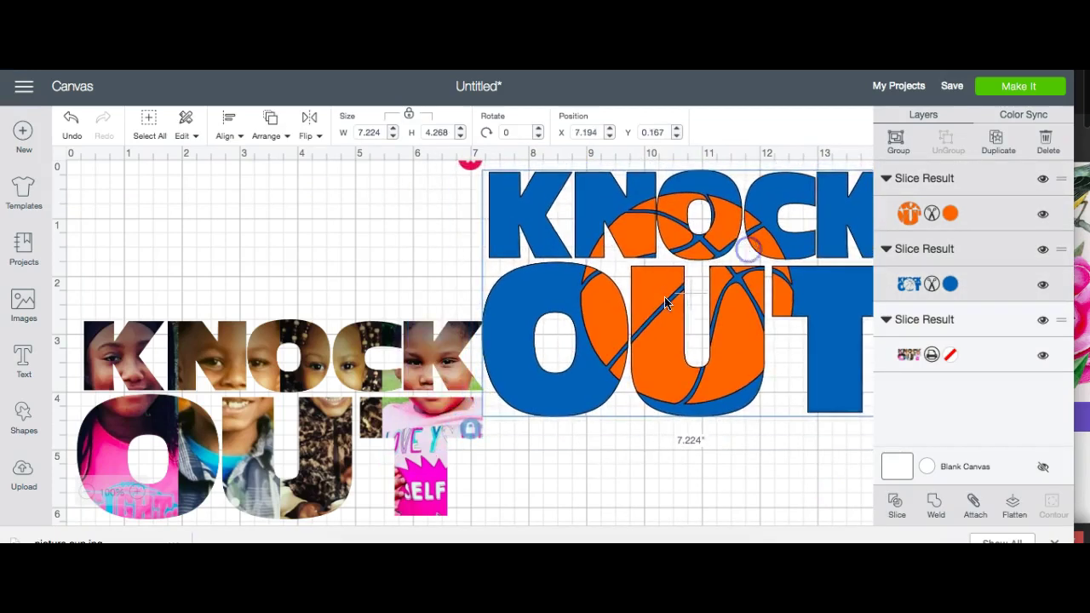
drag(412, 455, 384, 457)
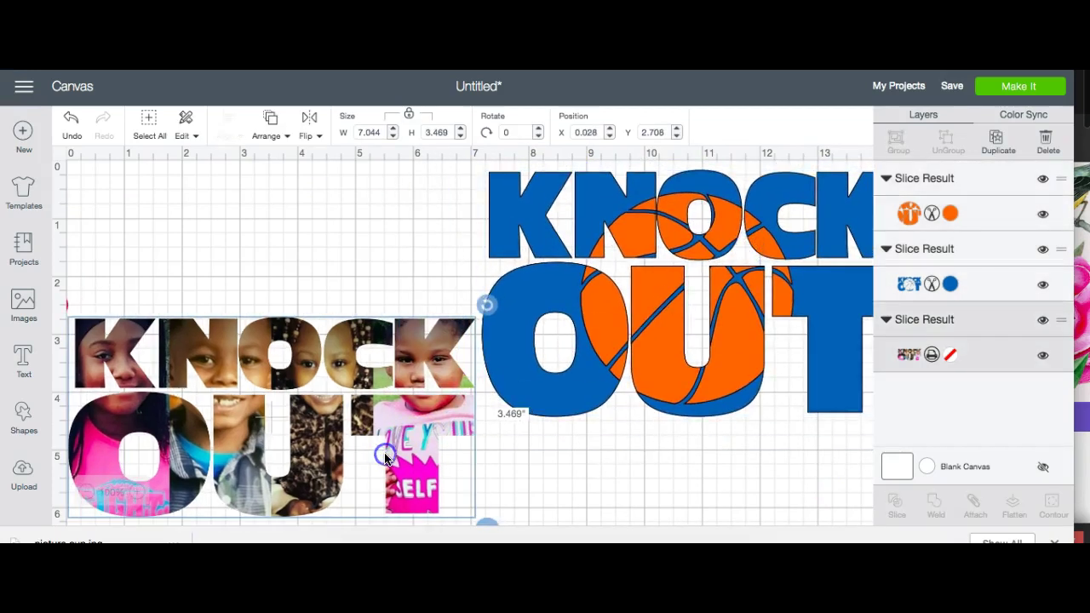